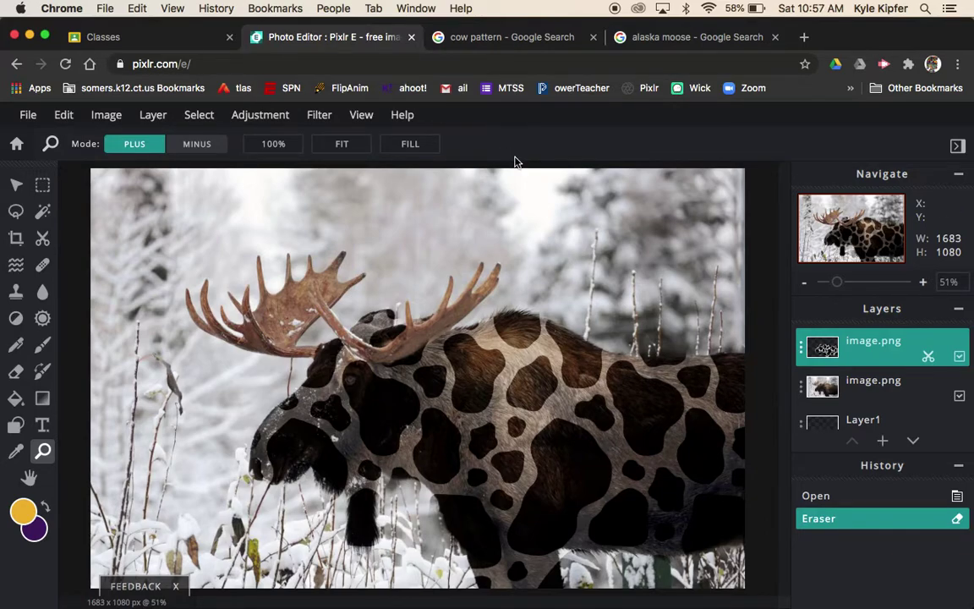
- Create a blank transparent 1920×1080 canvas named 'pattern' and zoom out to fit it
left_click(18, 145)
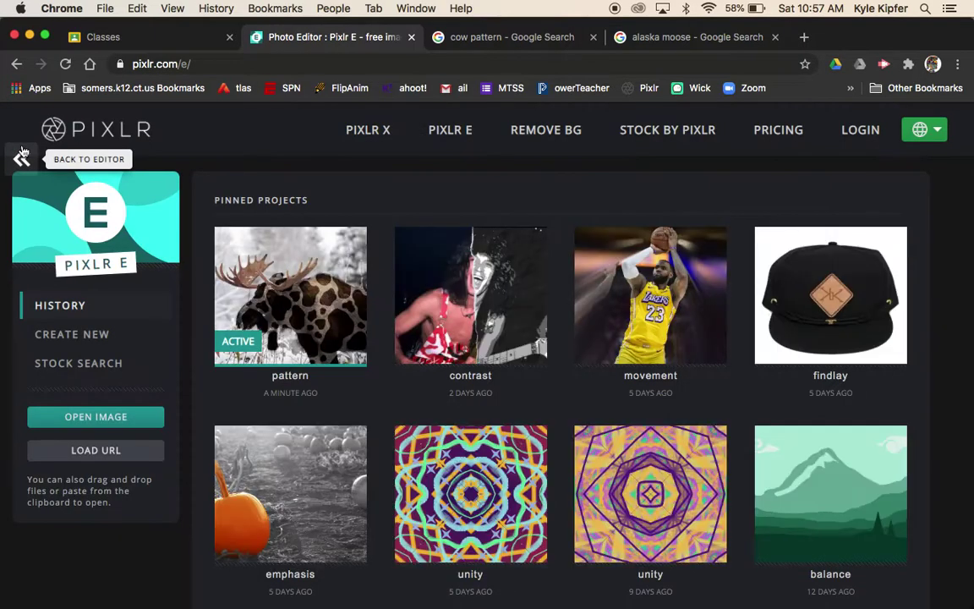
left_click(95, 334)
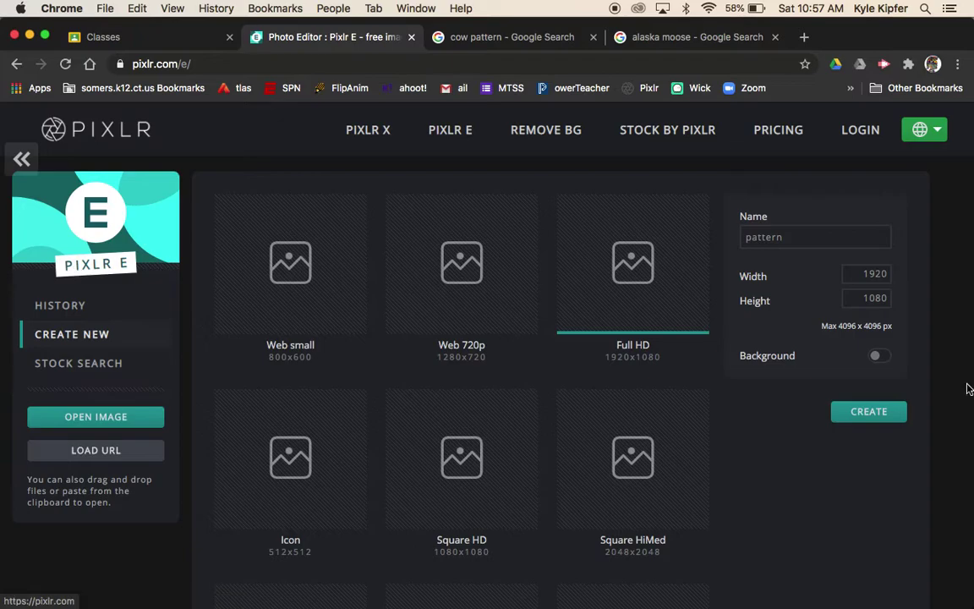
left_click(795, 237)
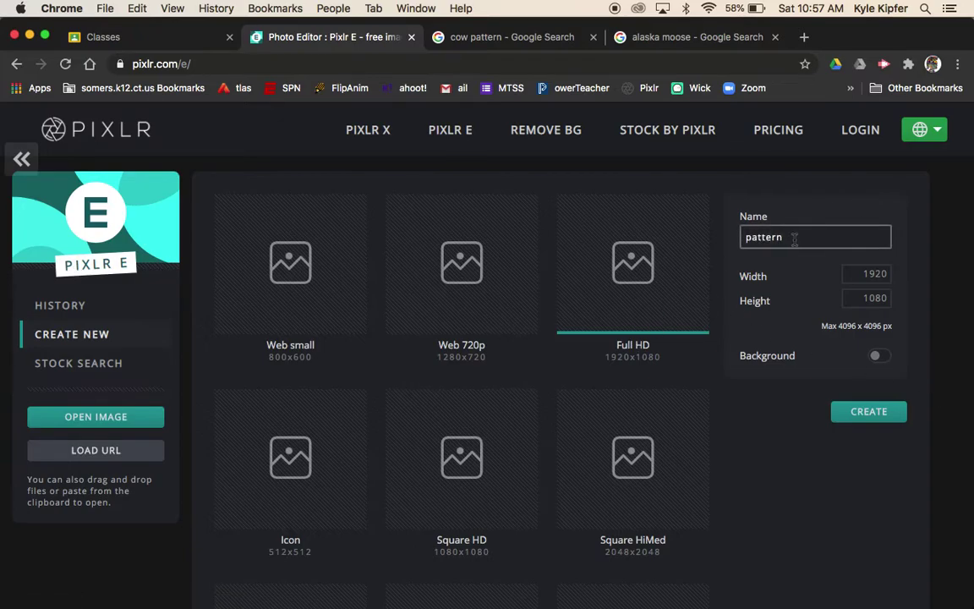
left_click(868, 412)
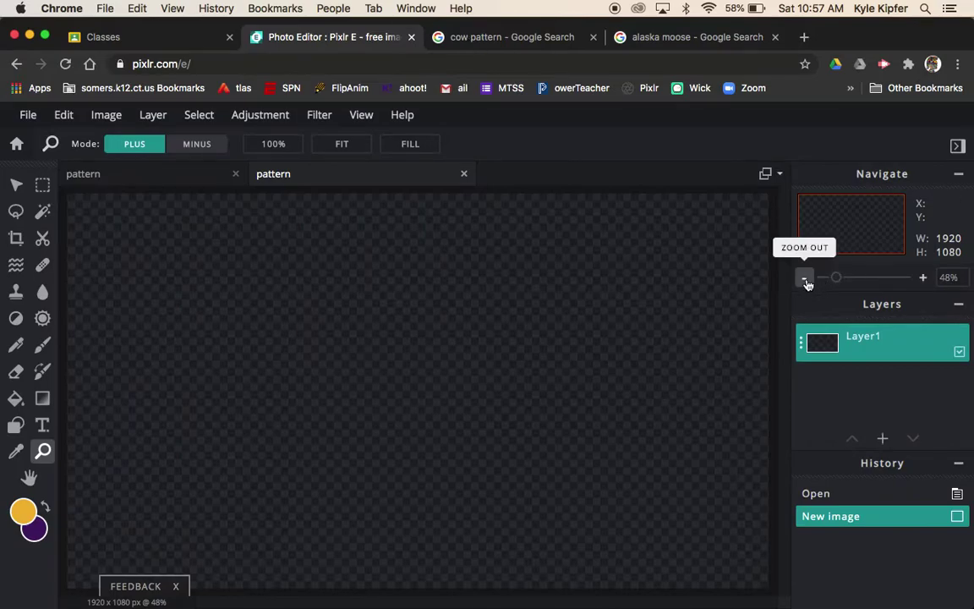
left_click(804, 277)
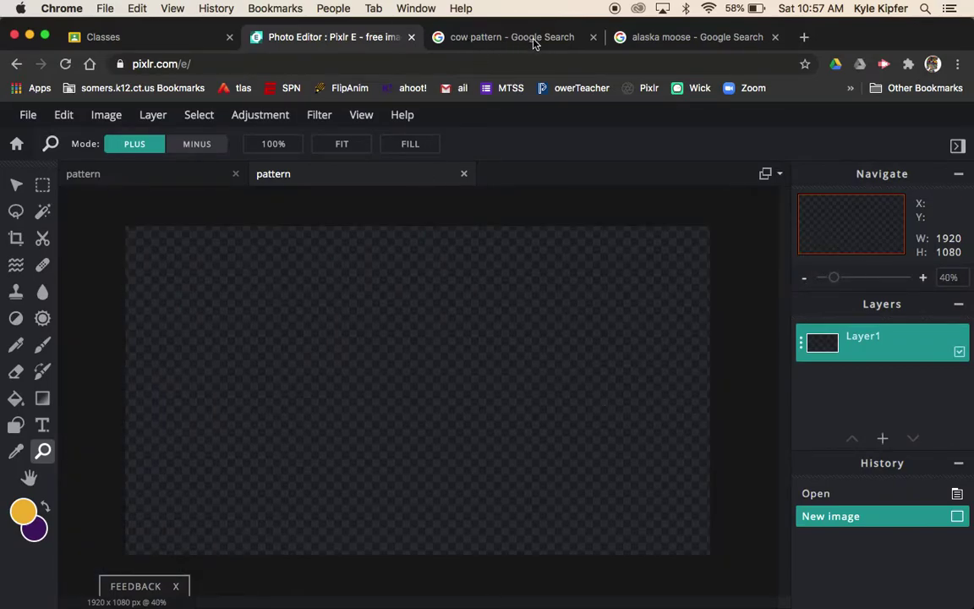
- Copy the snowy-forest Alaska moose photo from Google Images and return to Pixlr E
left_click(709, 43)
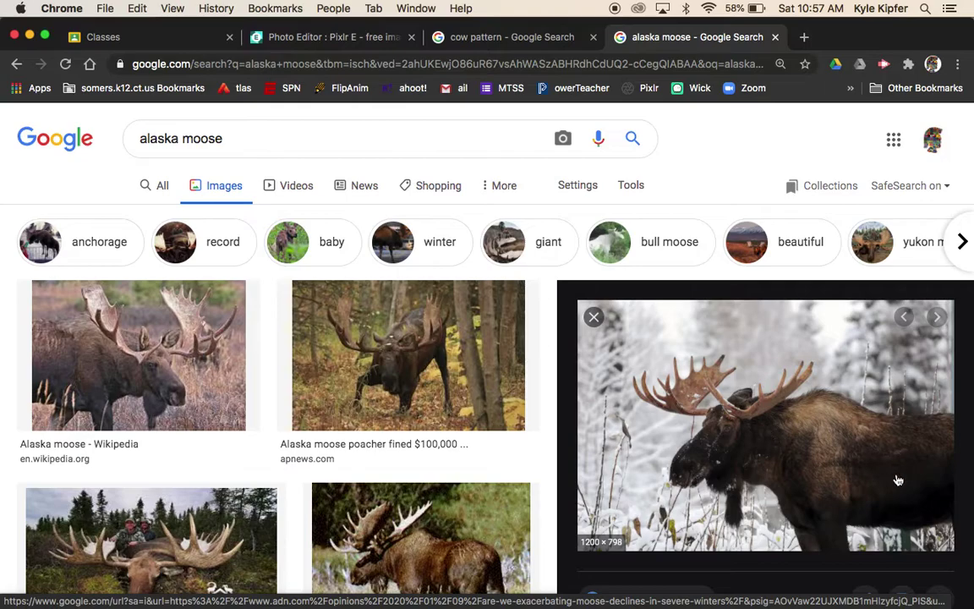
right_click(761, 438)
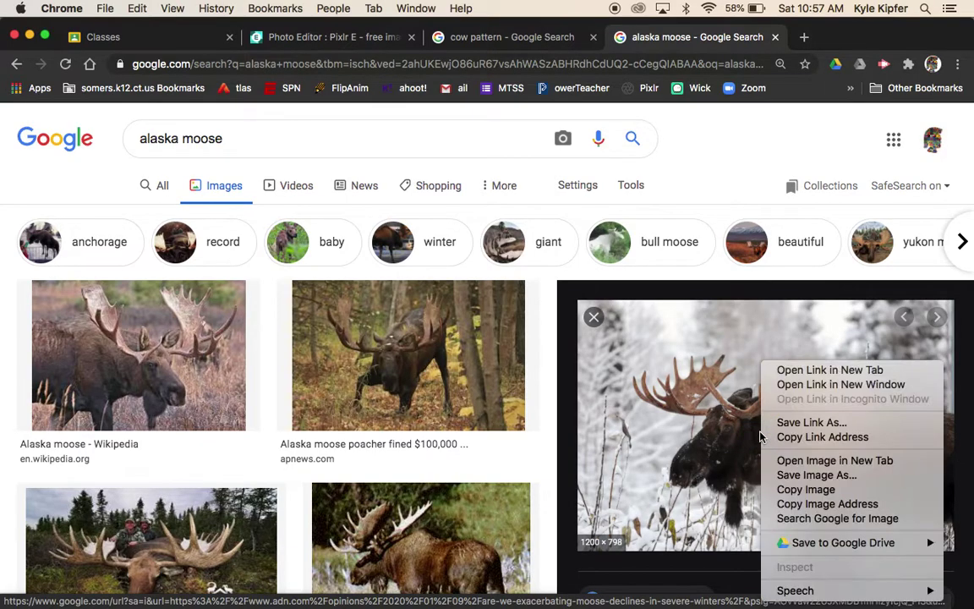
left_click(803, 491)
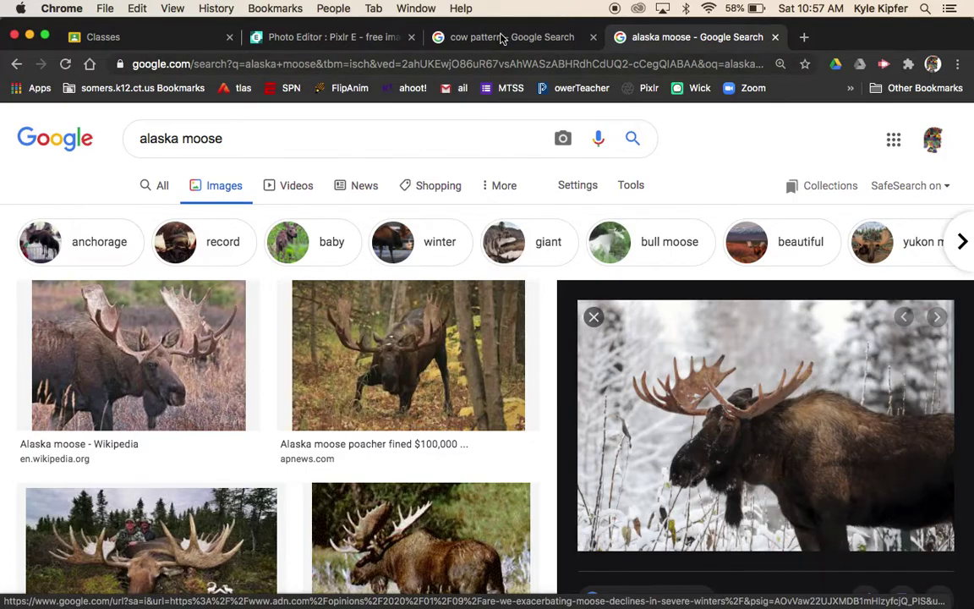
left_click(330, 36)
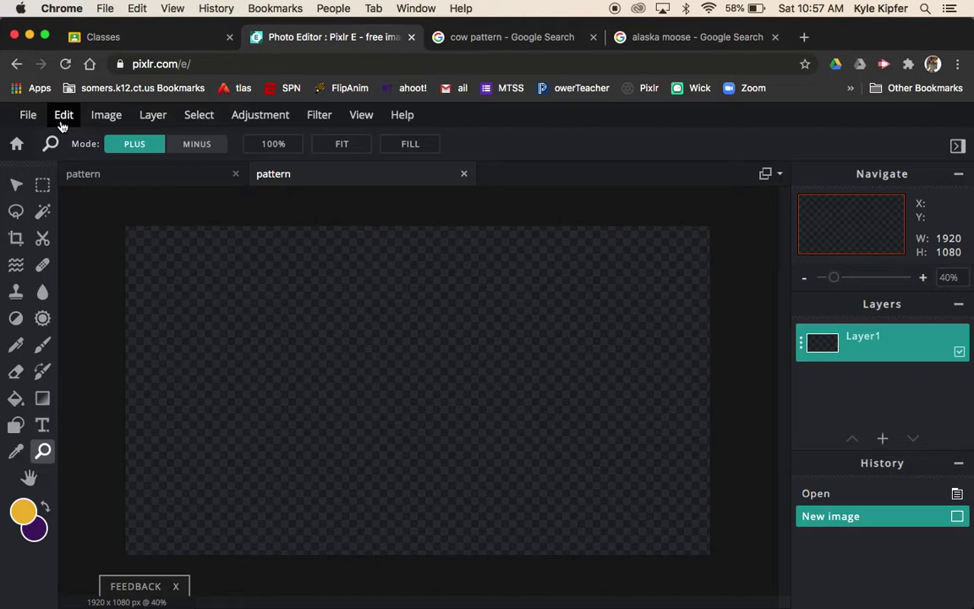
- Paste the moose photo as a new layer and enlarge it to fill the frame
key("super+v")
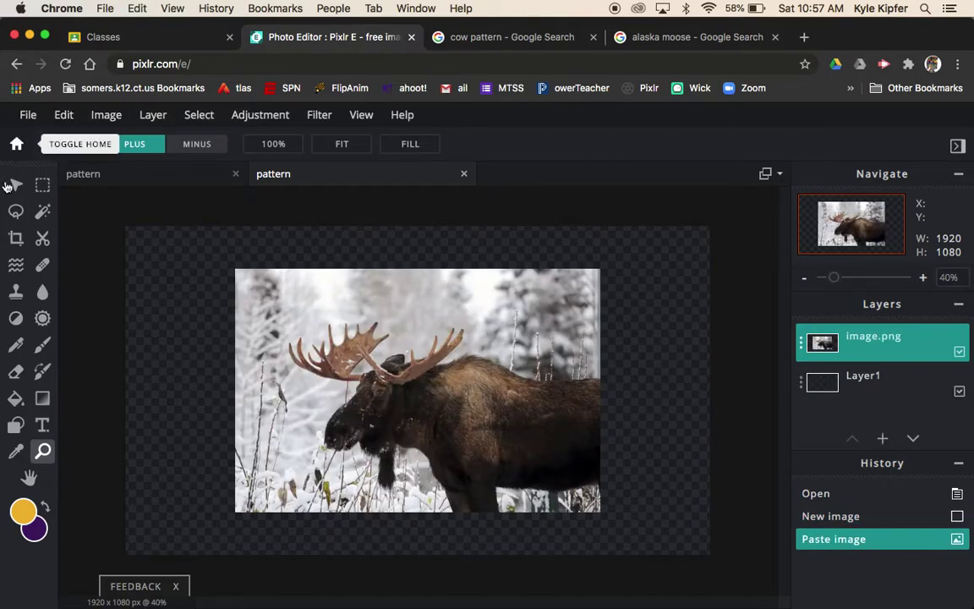
left_click(17, 184)
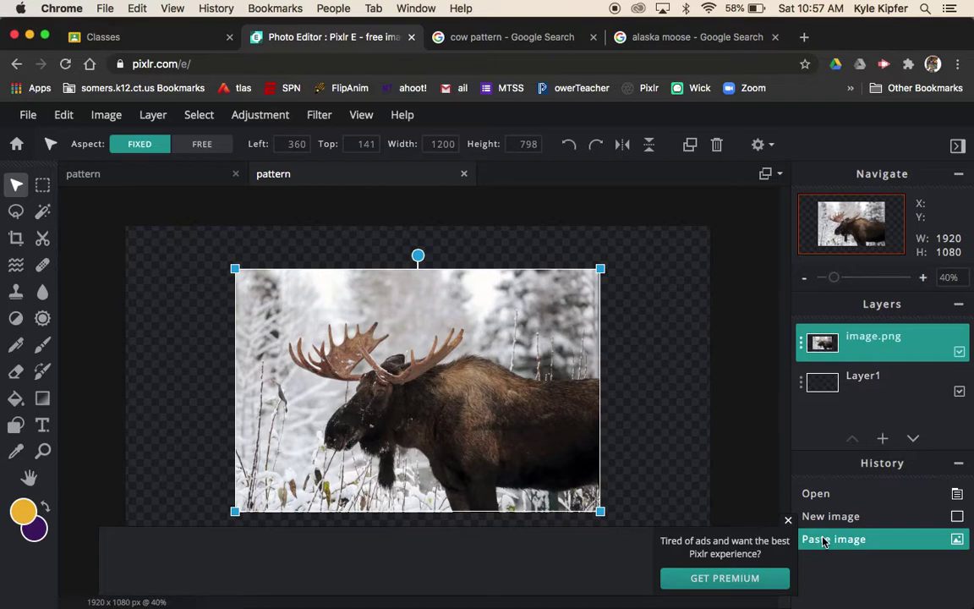
left_click(789, 521)
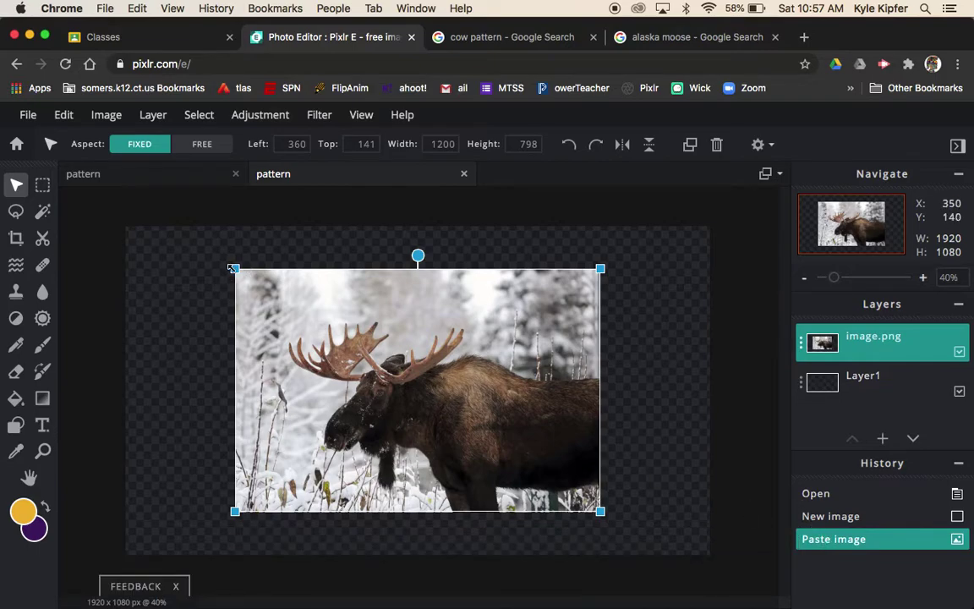
left_click_drag(235, 269, 160, 210)
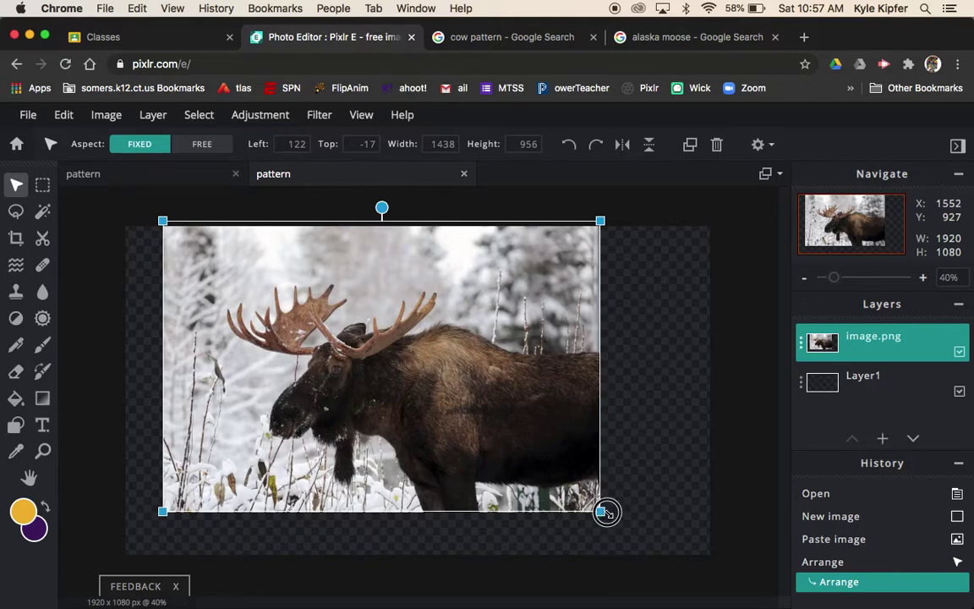
left_click_drag(602, 513, 670, 555)
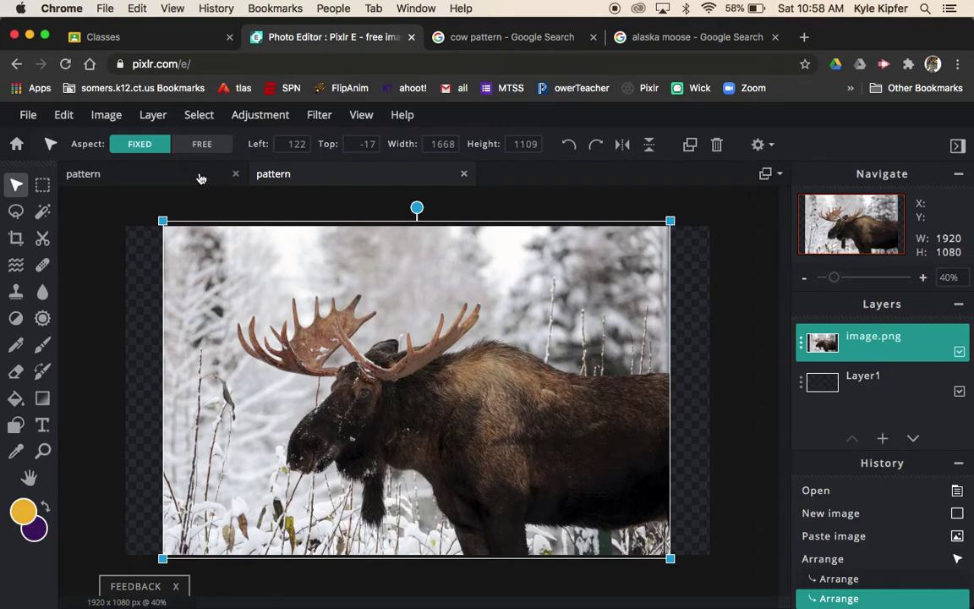
- Crop the empty side strips off the canvas, leaving 1658×1080
left_click(16, 238)
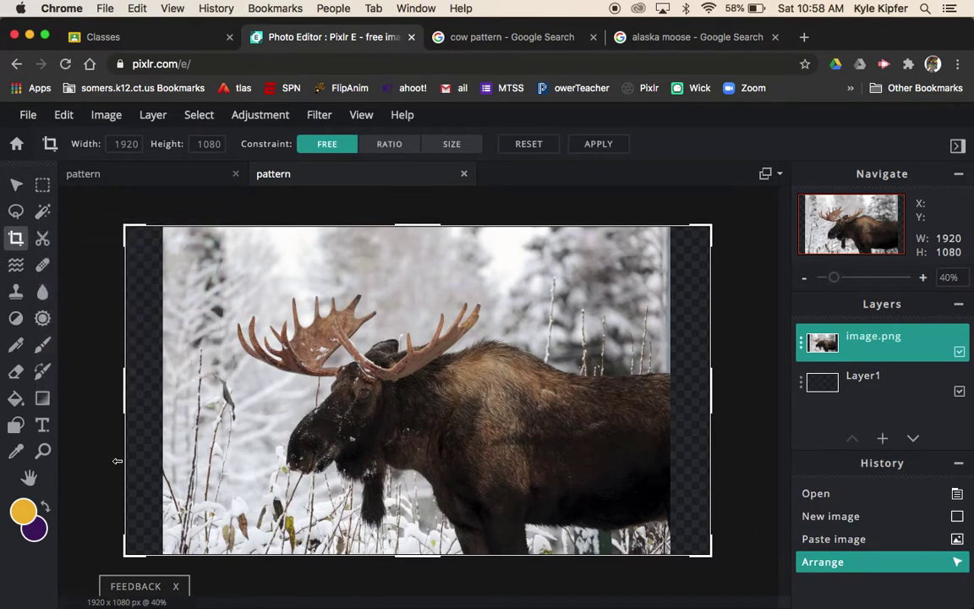
left_click_drag(125, 394, 164, 395)
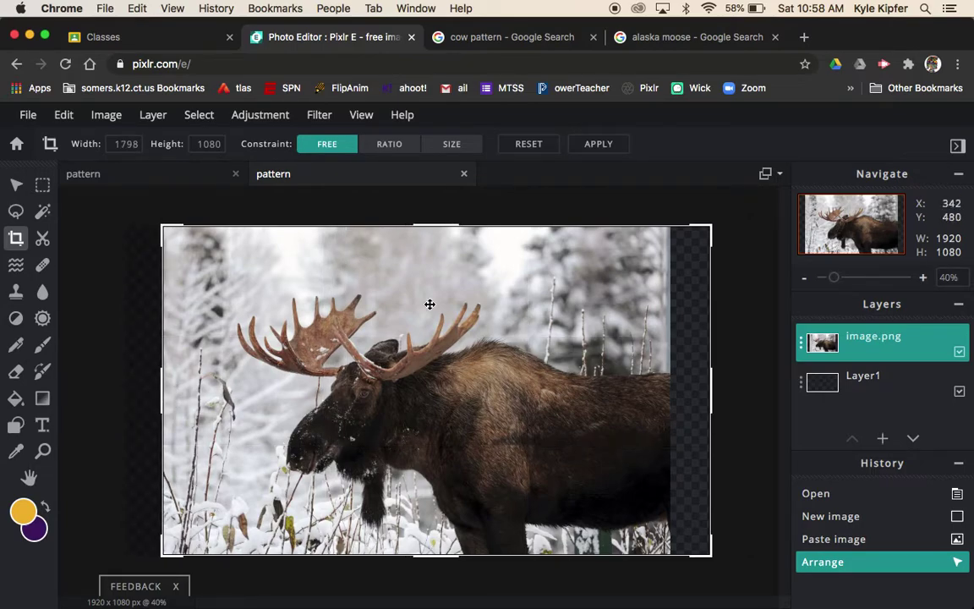
left_click_drag(709, 397, 667, 397)
left_click(598, 144)
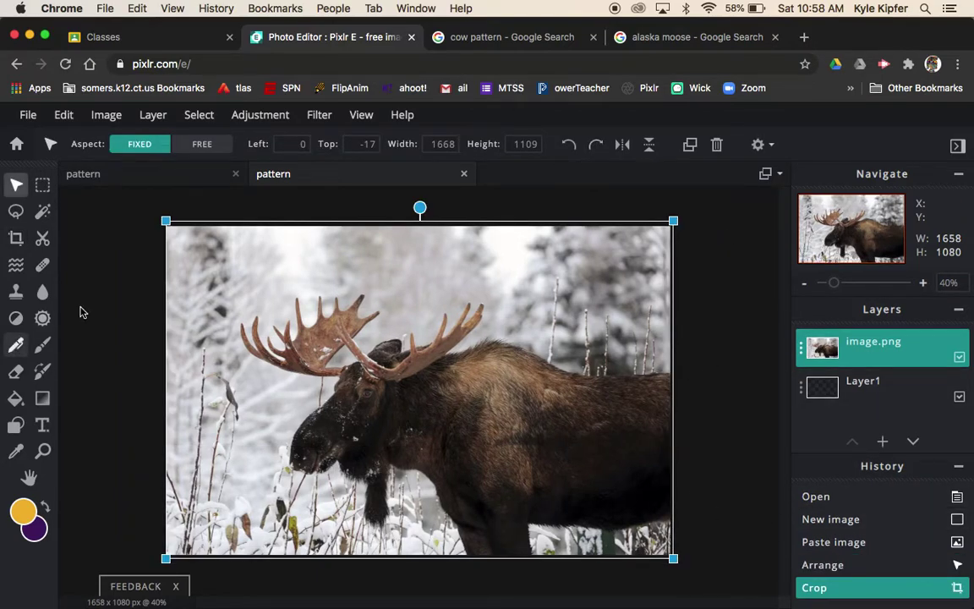
left_click(97, 271)
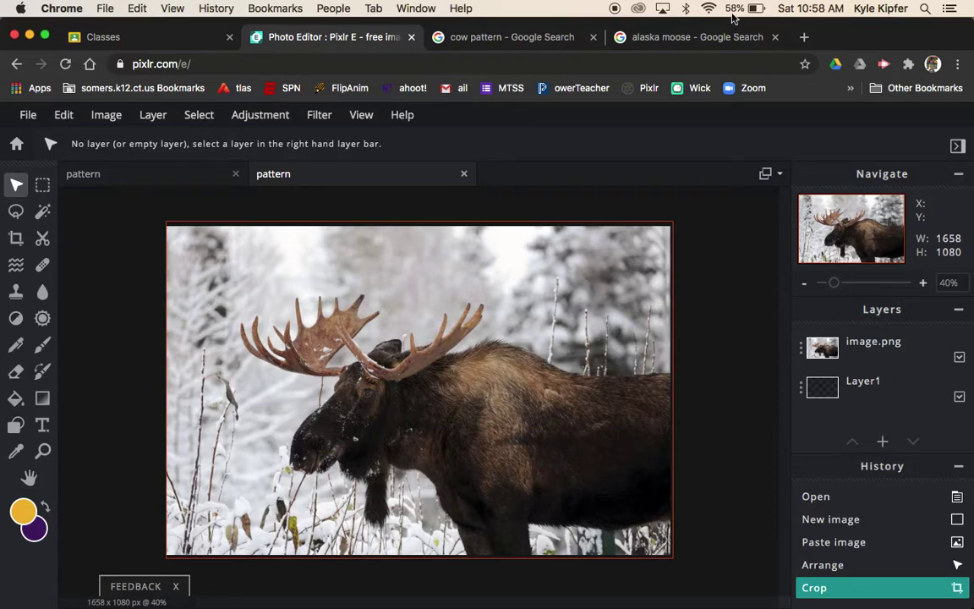
- Close the moose results and copy the 1400×980 black-and-white cow-print image, then return to Pixlr E
left_click(777, 37)
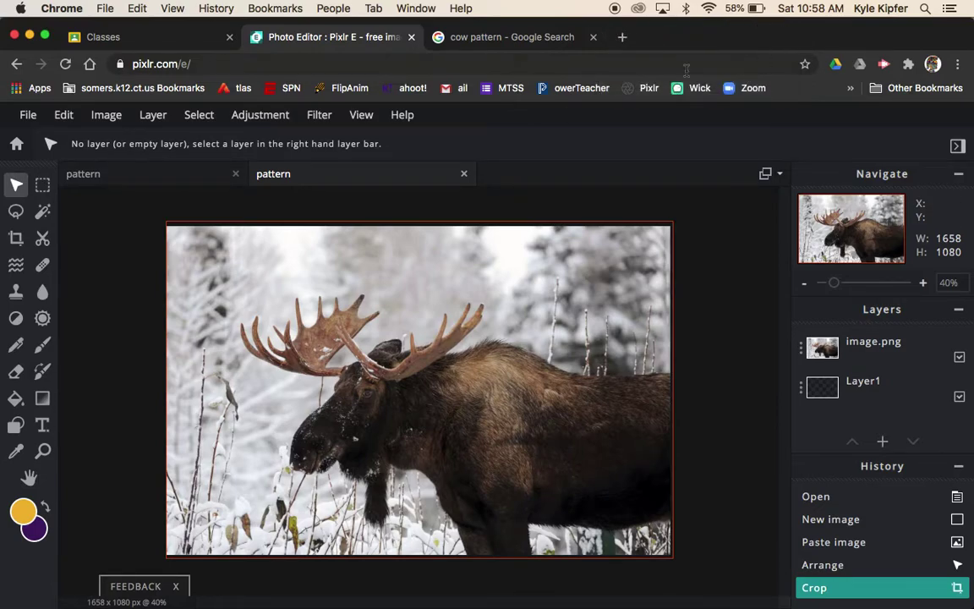
left_click(512, 40)
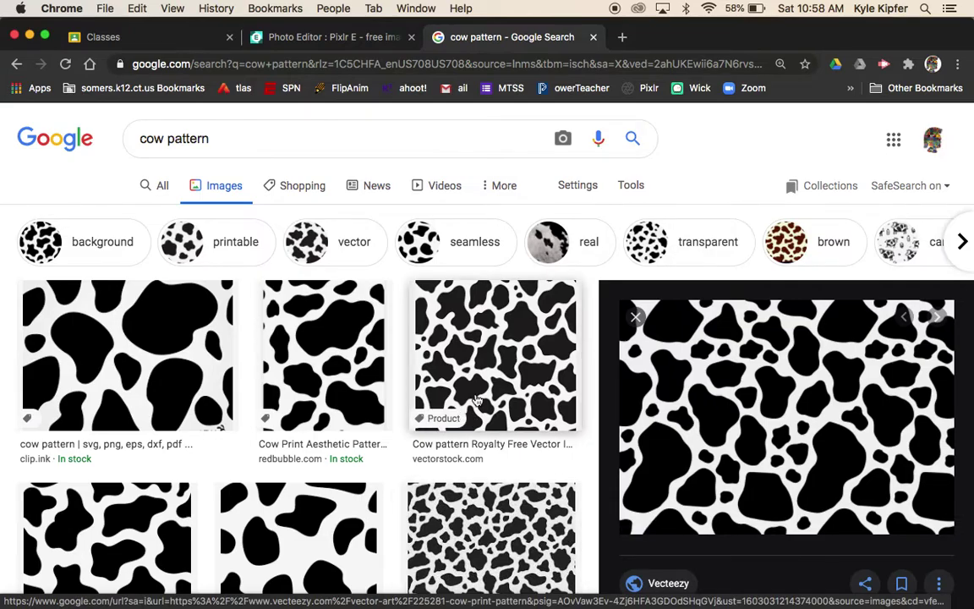
scroll(477, 393, "down", 2)
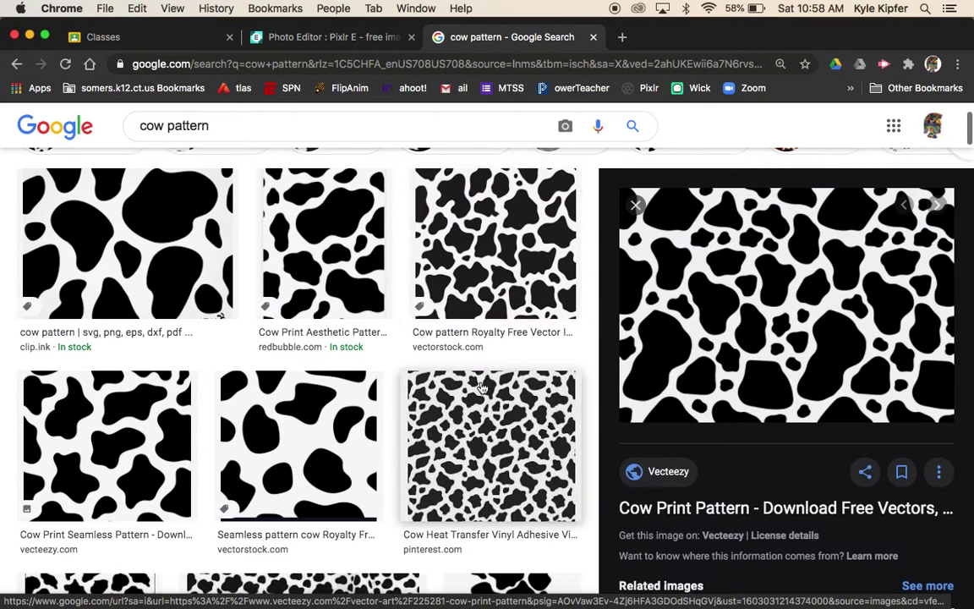
scroll(482, 387, "up", 2)
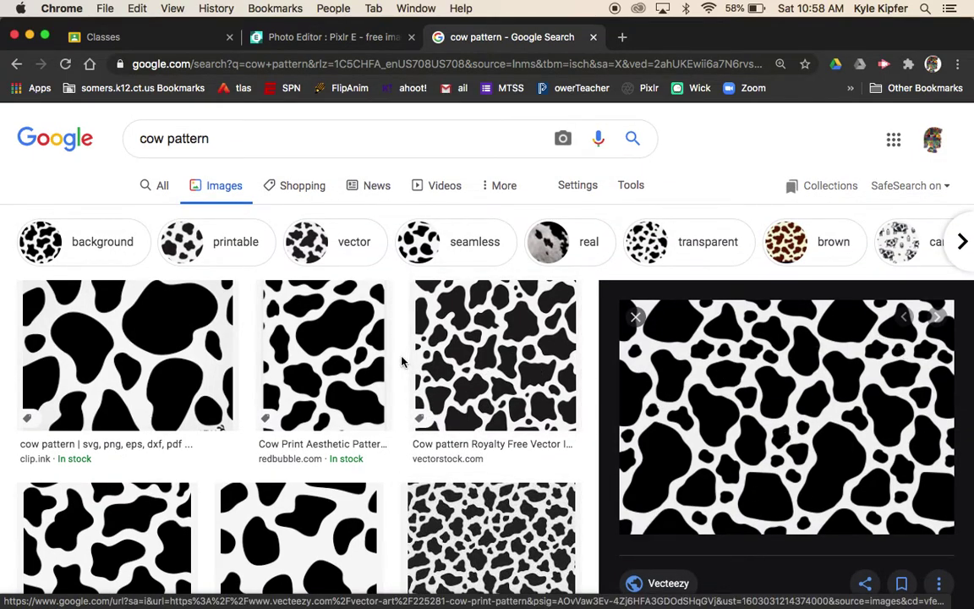
scroll(402, 358, "down", 7)
scroll(402, 362, "up", 7)
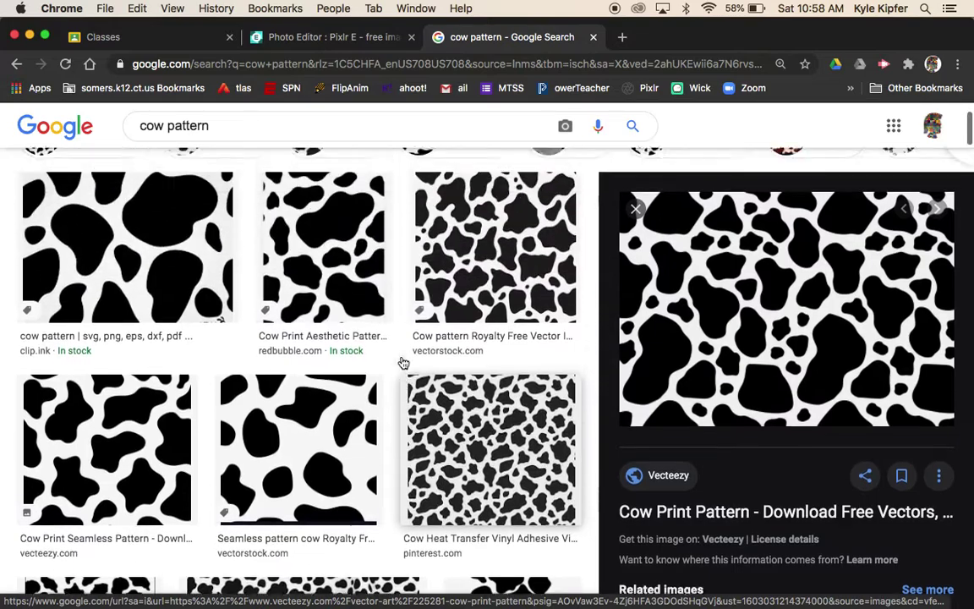
right_click(768, 409)
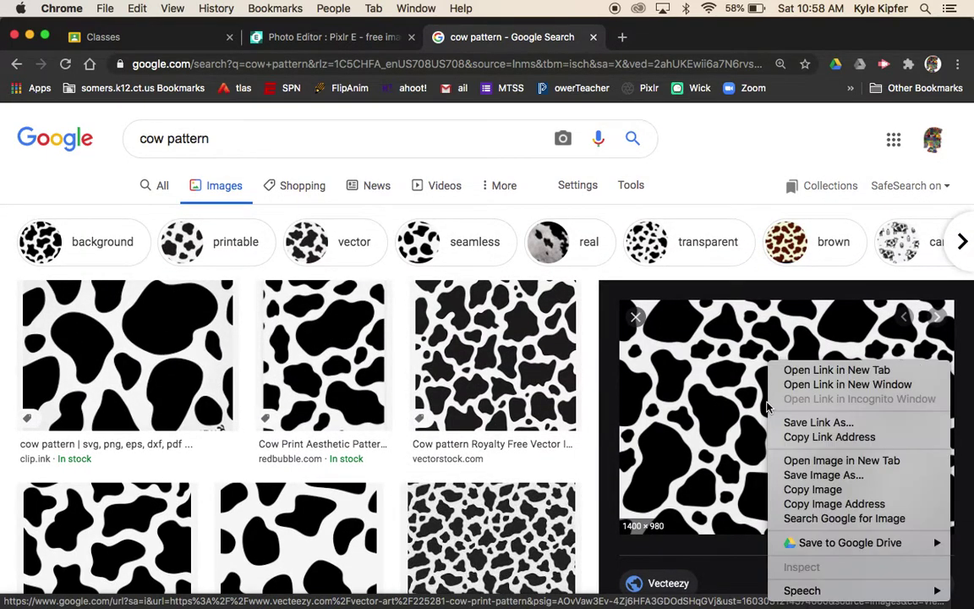
left_click(830, 494)
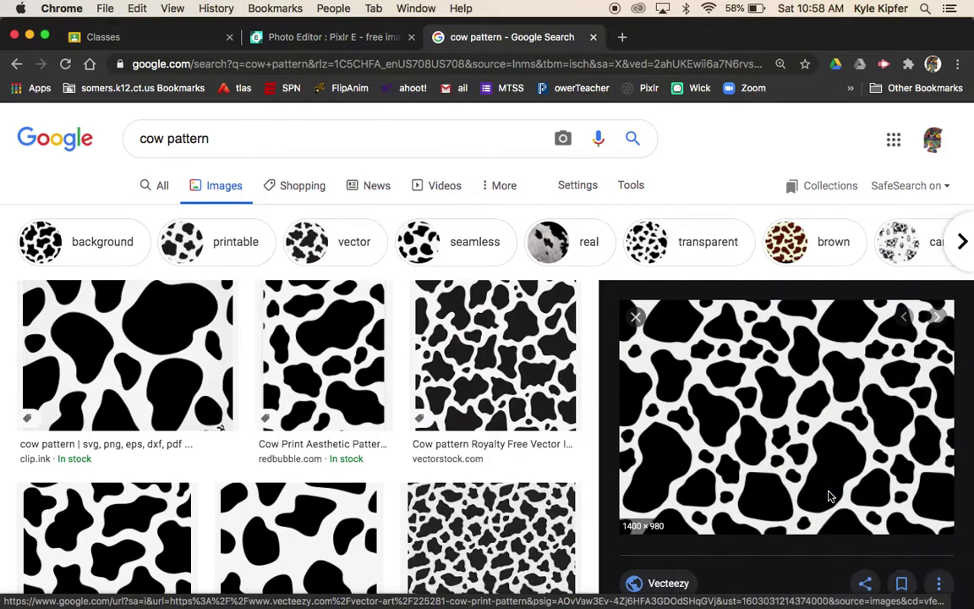
left_click(334, 37)
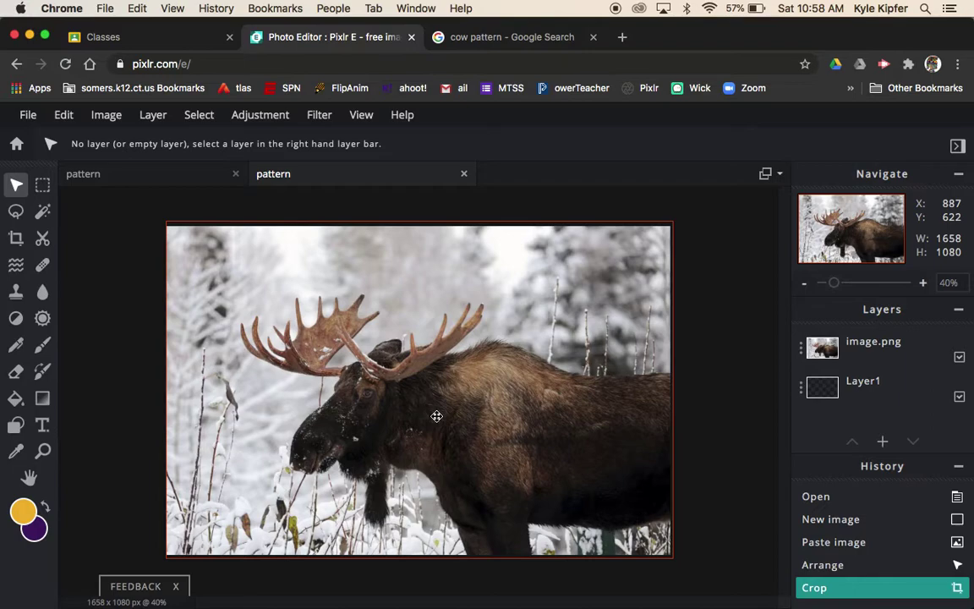
- Paste the cow pattern, set its transparency to 40, and resize it to 1258×881 over the moose's body
key("super+v")
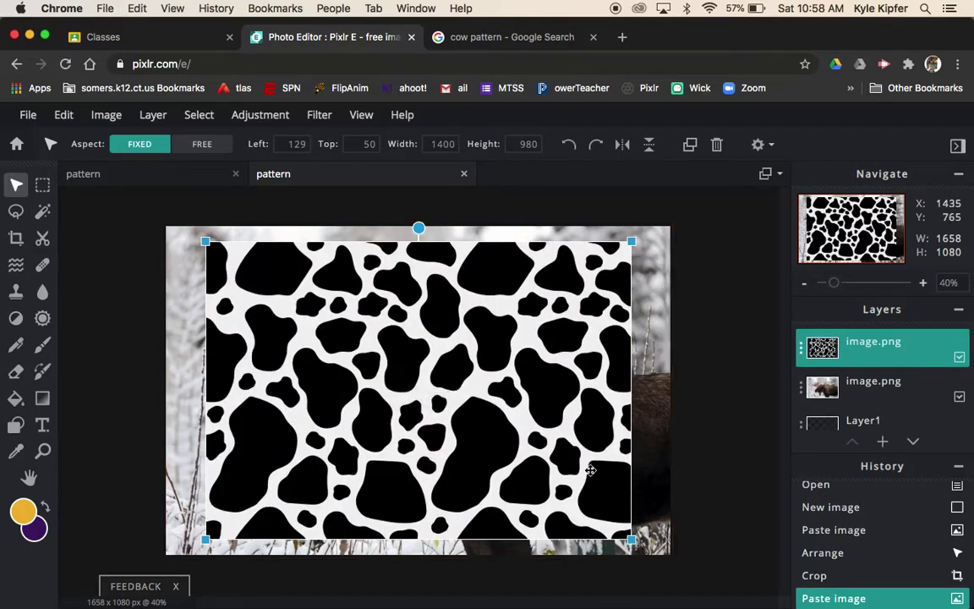
left_click_drag(305, 331, 346, 349)
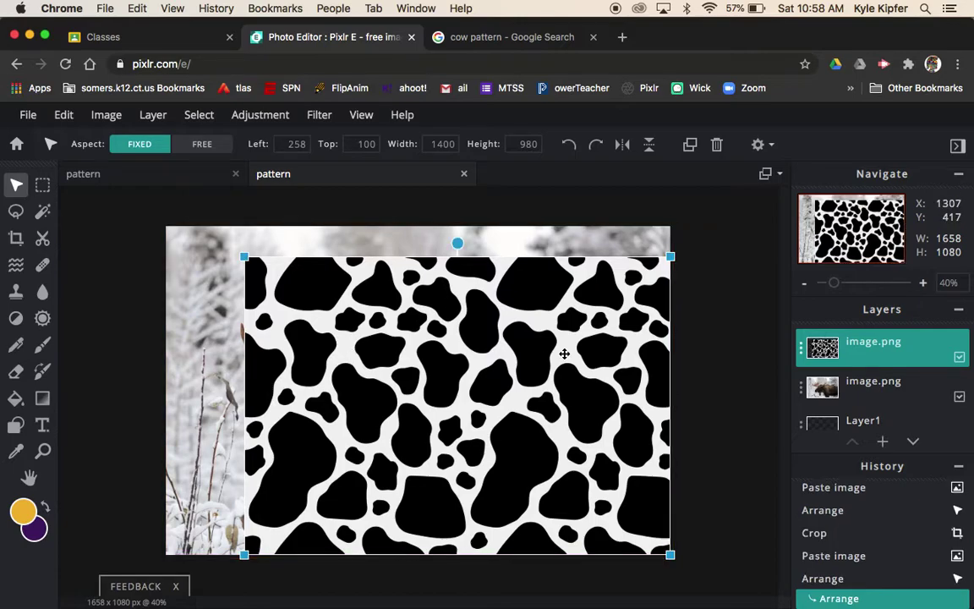
left_click(802, 345)
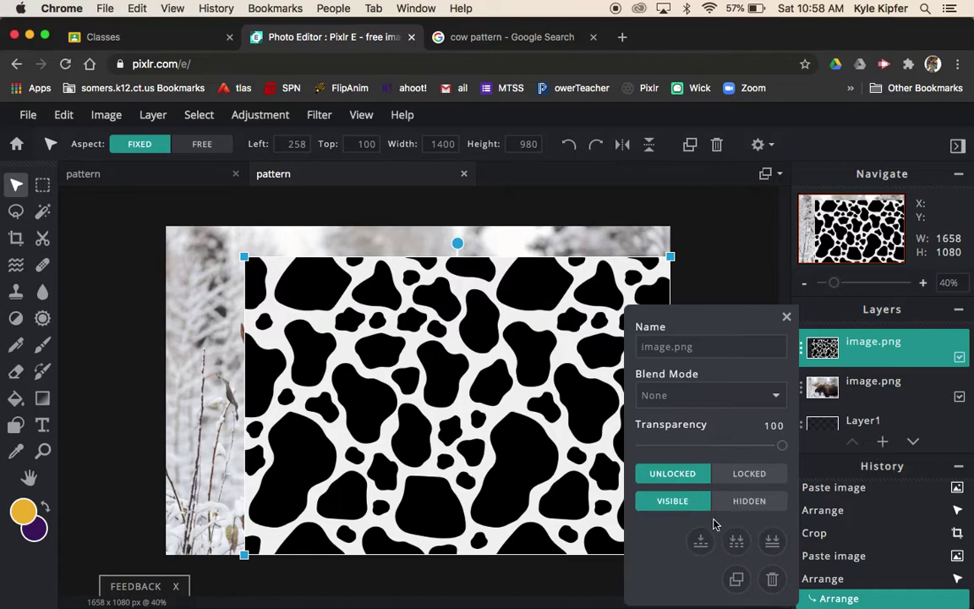
left_click_drag(785, 456, 697, 448)
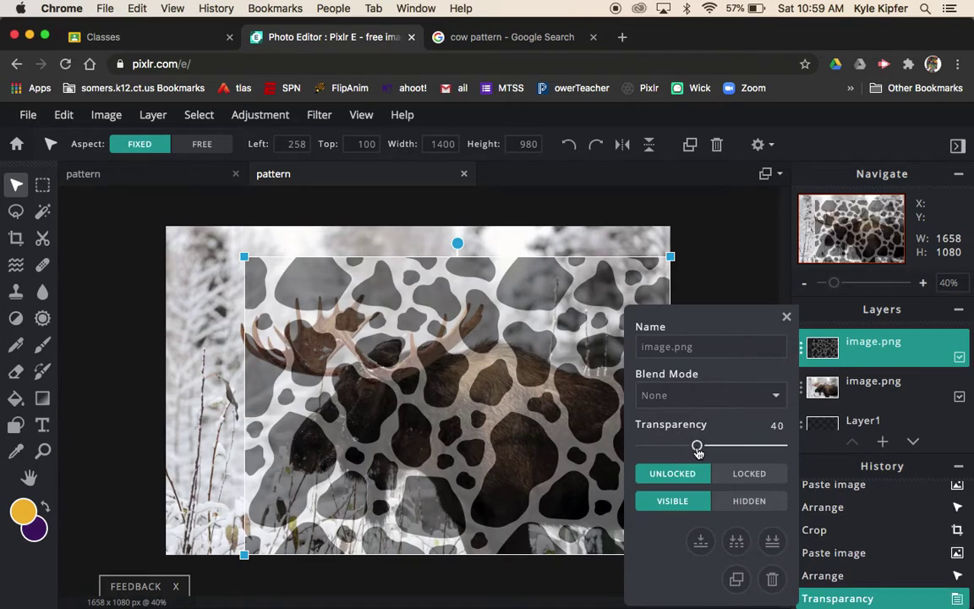
left_click(787, 319)
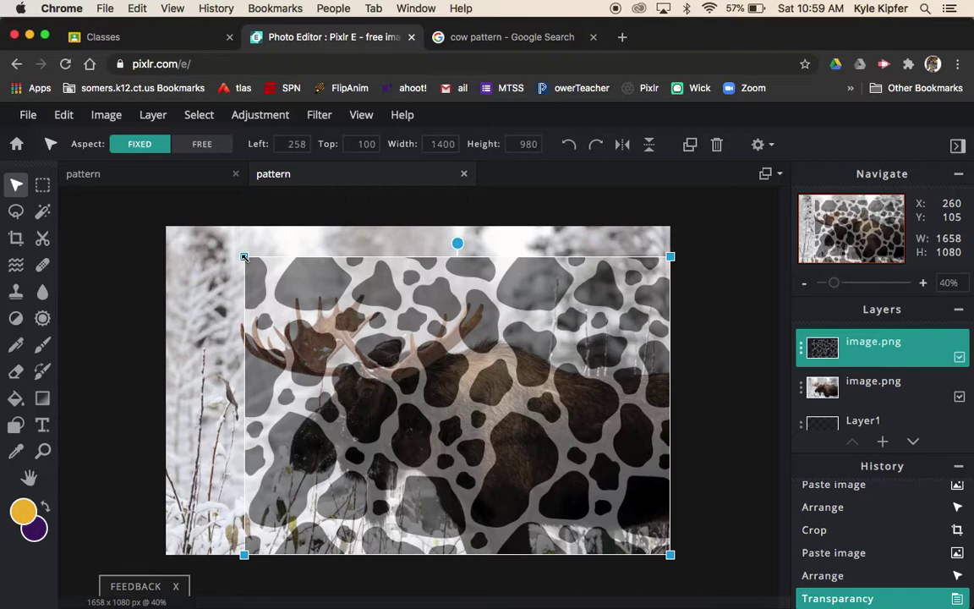
left_click_drag(245, 258, 289, 291)
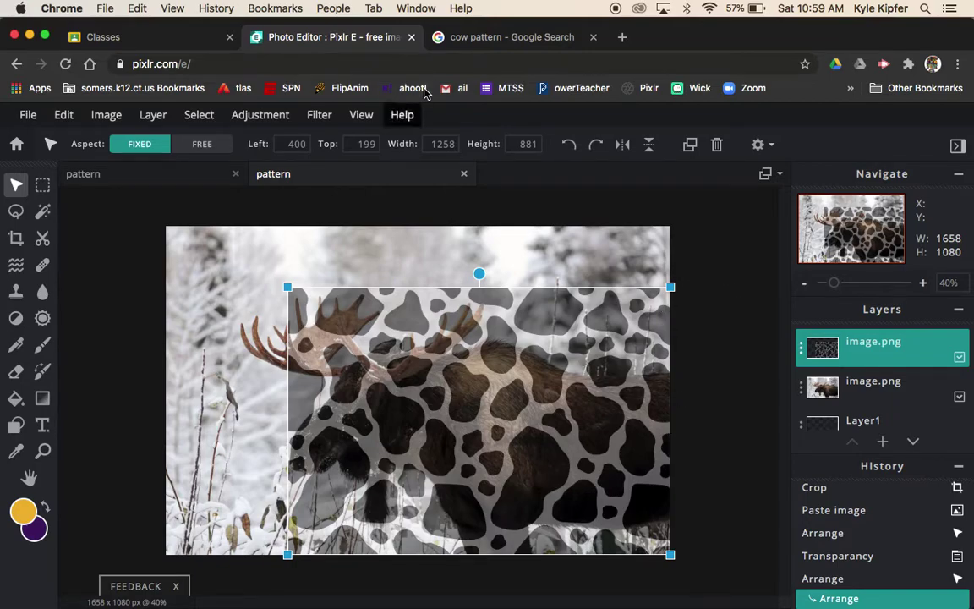
- Set the Cutout/Mask tool to Draw mode with a 150 px brush
left_click(42, 242)
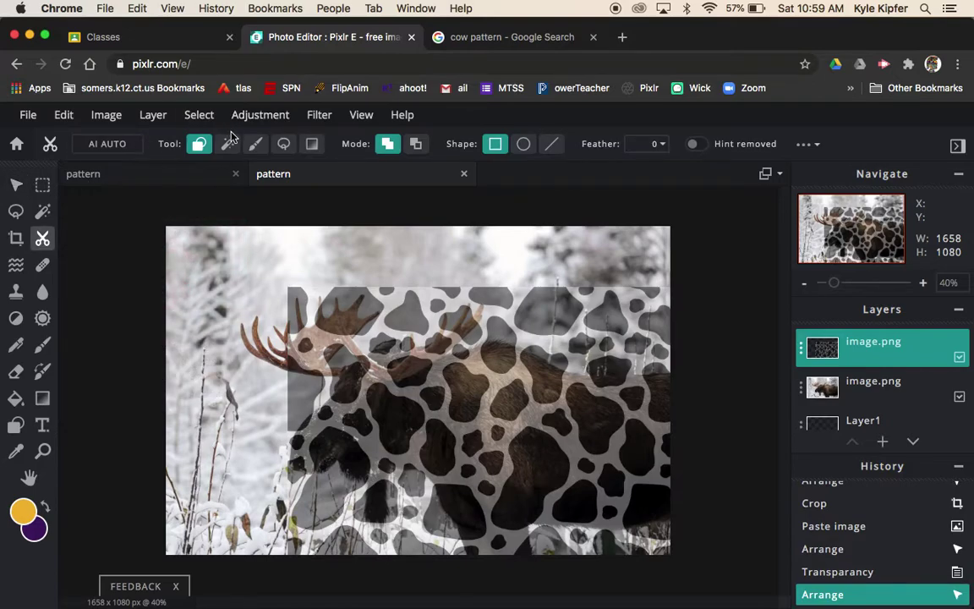
left_click(256, 146)
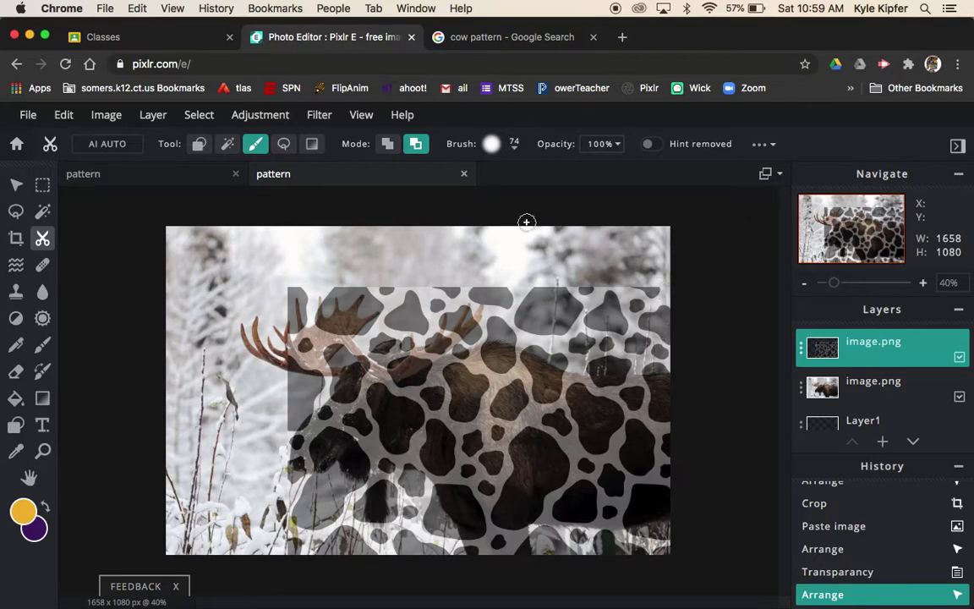
left_click(515, 146)
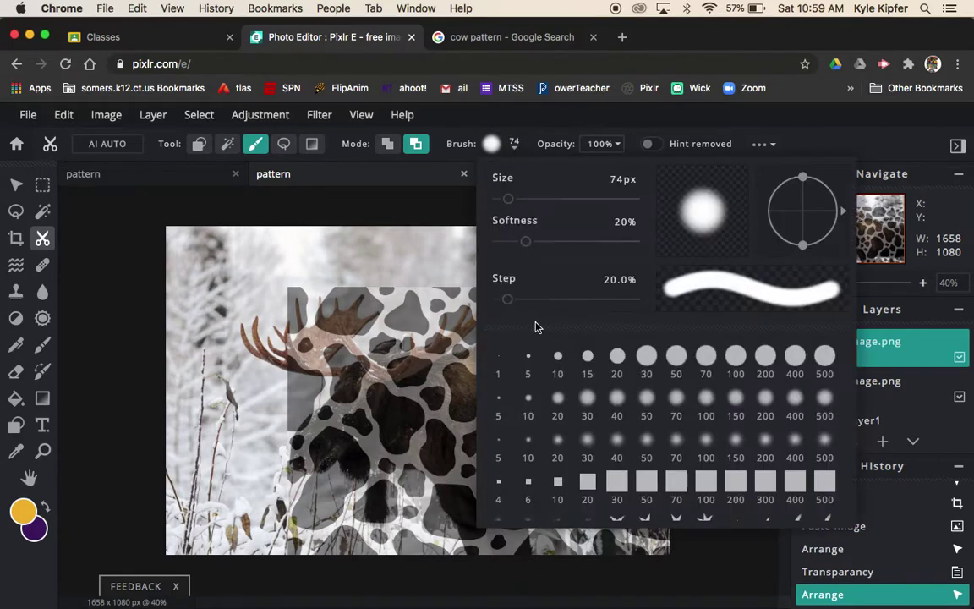
left_click(735, 405)
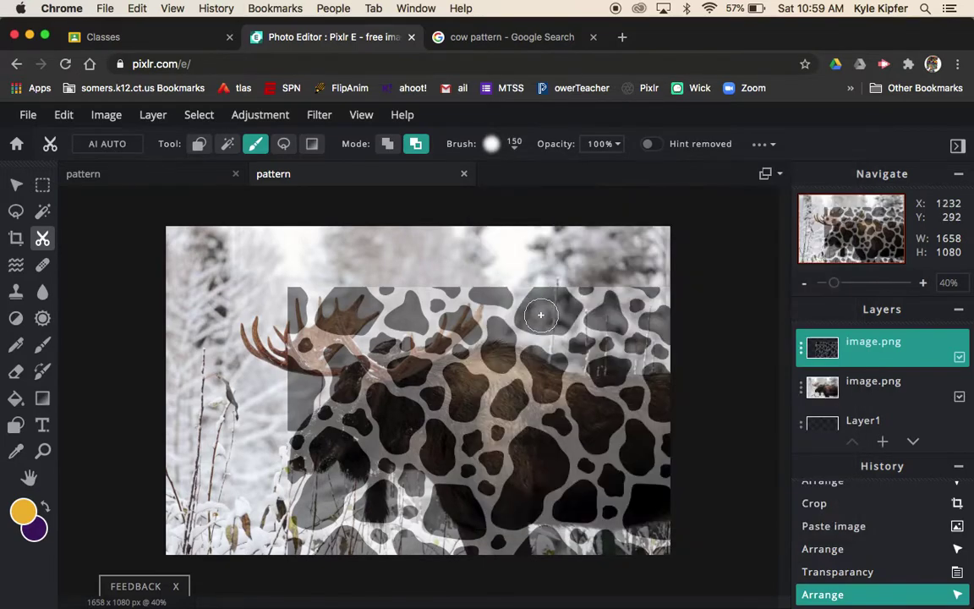
- With a 200 px brush, mask out cow spots above the moose's back and along the bottom edge
left_click(516, 148)
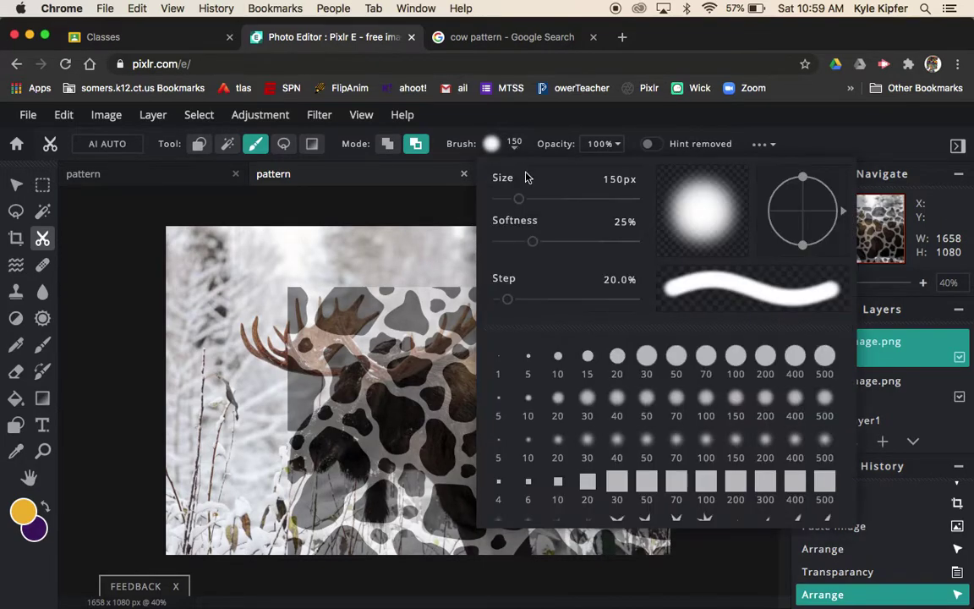
left_click(765, 404)
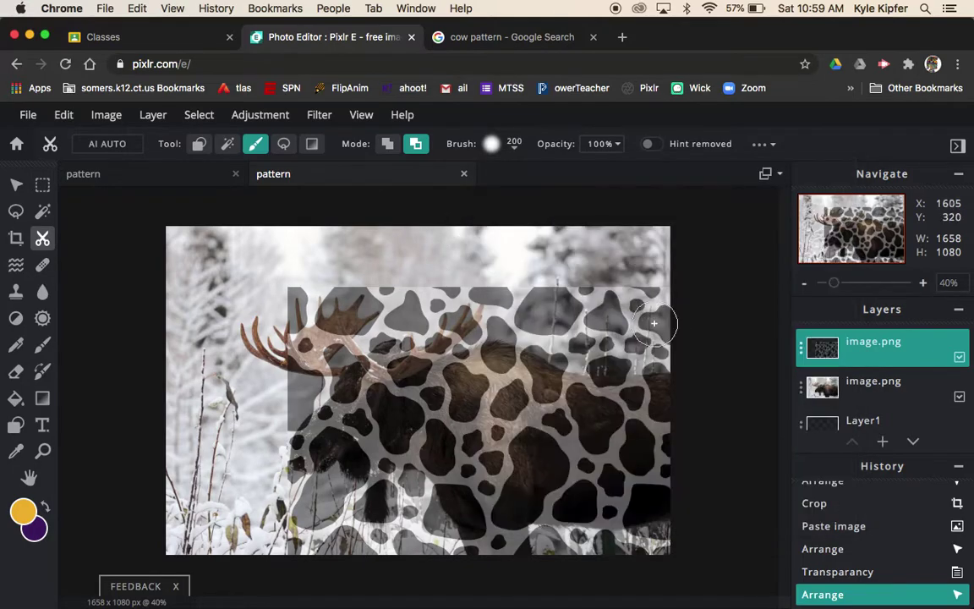
mouse_move(662, 305)
left_mouse_down()
mouse_move(372, 285)
mouse_move(296, 294)
mouse_move(307, 306)
mouse_move(499, 312)
mouse_move(588, 345)
mouse_move(665, 333)
left_mouse_up()
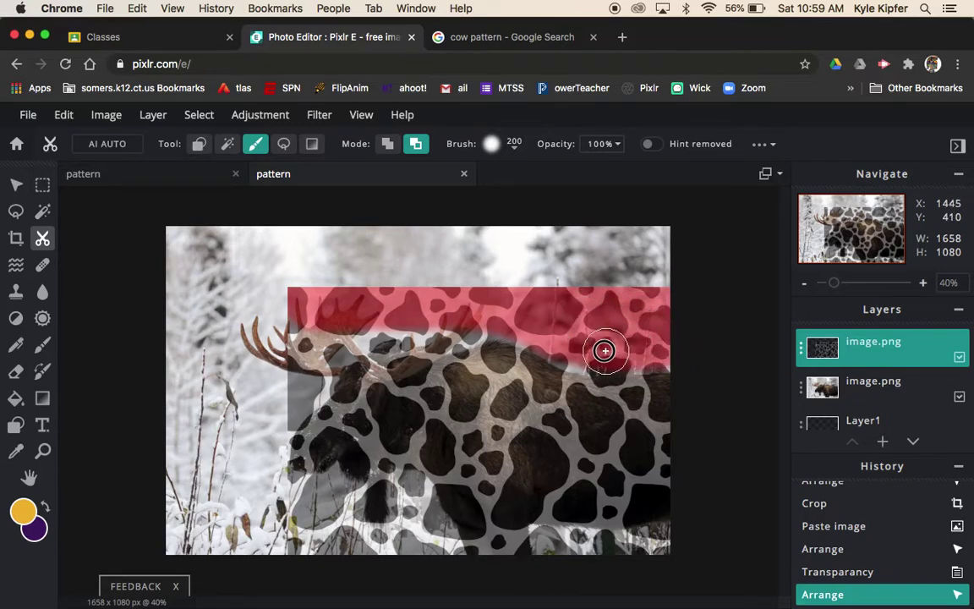
mouse_move(604, 350)
left_mouse_down()
mouse_move(498, 319)
mouse_move(437, 328)
mouse_move(381, 317)
mouse_move(318, 359)
mouse_move(314, 381)
mouse_move(265, 441)
mouse_move(285, 506)
mouse_move(313, 508)
mouse_move(336, 492)
mouse_move(340, 499)
mouse_move(339, 541)
mouse_move(288, 521)
mouse_move(301, 565)
mouse_move(316, 574)
mouse_move(357, 564)
mouse_move(363, 548)
mouse_move(405, 546)
left_mouse_up()
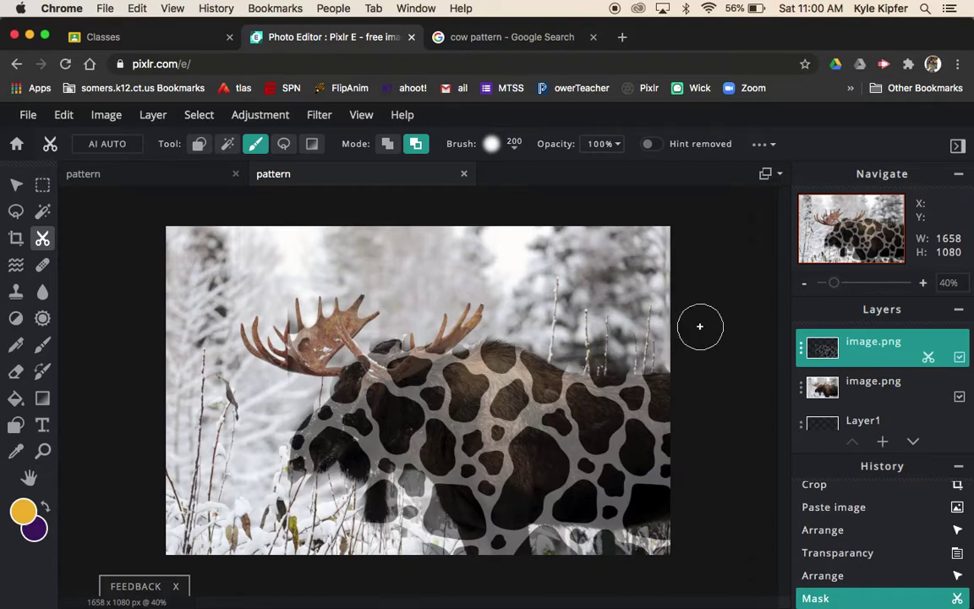
mouse_move(629, 345)
left_mouse_down()
mouse_move(600, 349)
mouse_move(526, 323)
left_mouse_up()
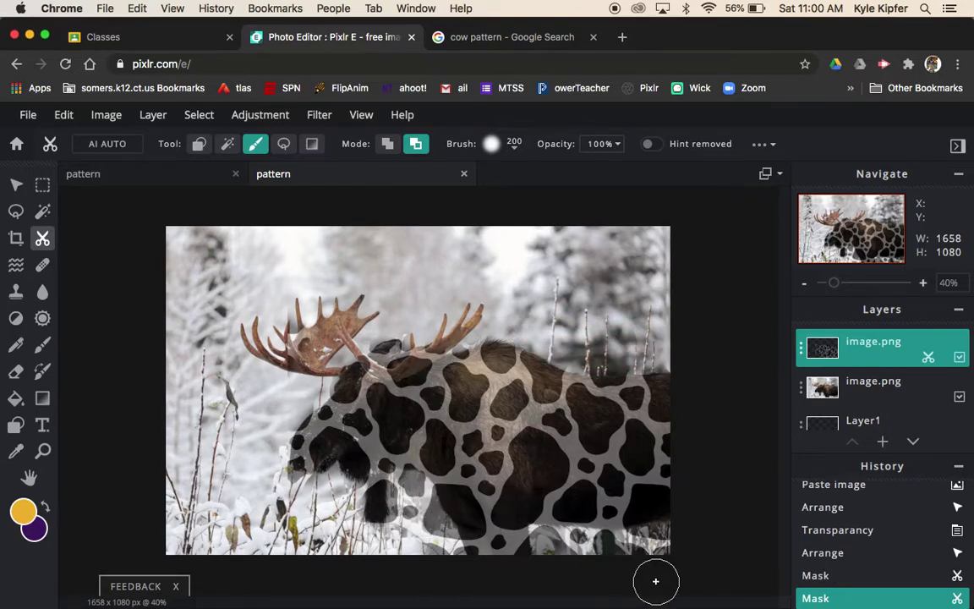
mouse_move(678, 543)
left_mouse_down()
mouse_move(572, 550)
mouse_move(545, 538)
left_mouse_up()
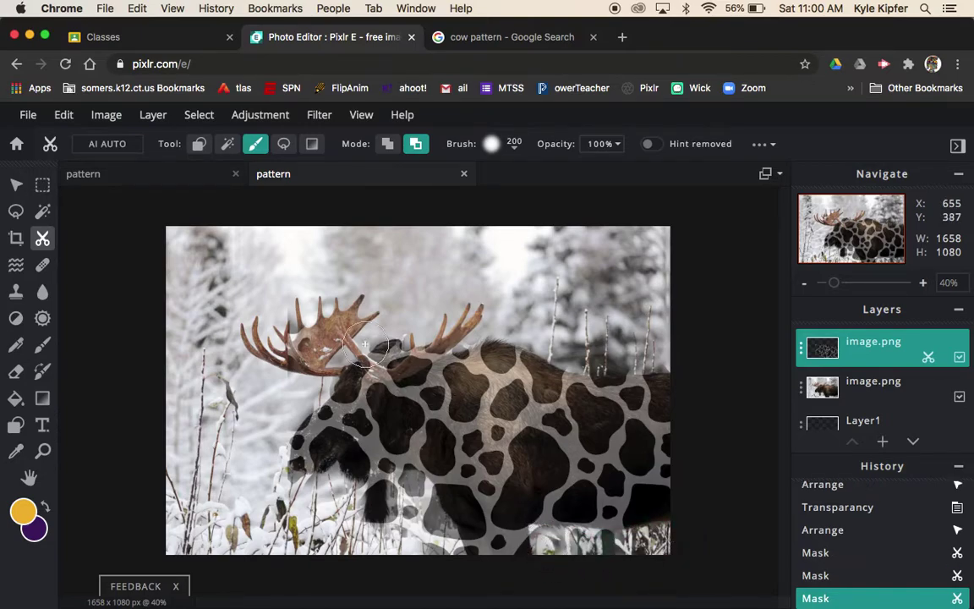
- Undo a trial Add-to-mask stroke, then remove the cow spots from the moose's left antler
left_click(385, 145)
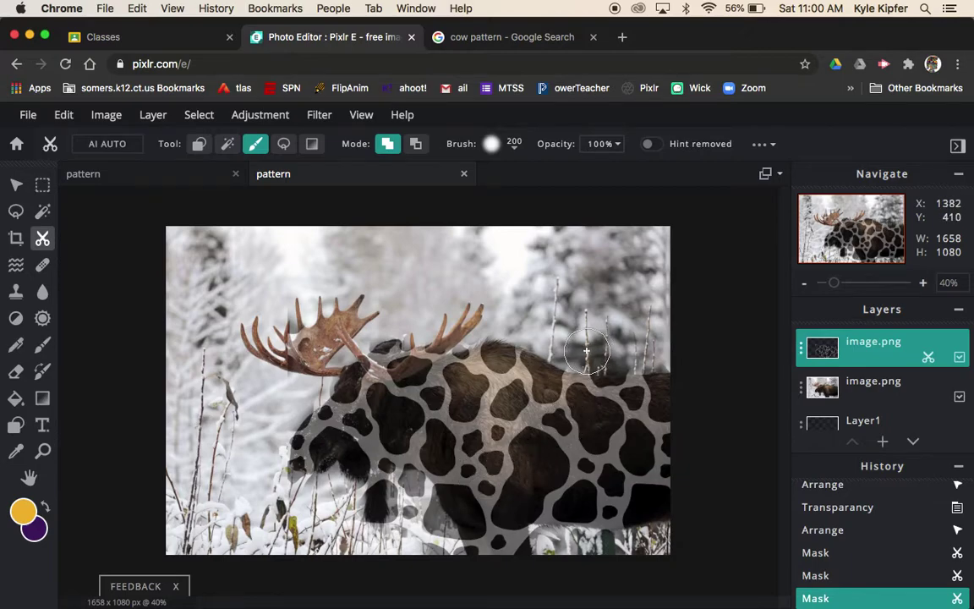
mouse_move(586, 350)
left_mouse_down()
mouse_move(664, 343)
mouse_move(667, 354)
left_mouse_up()
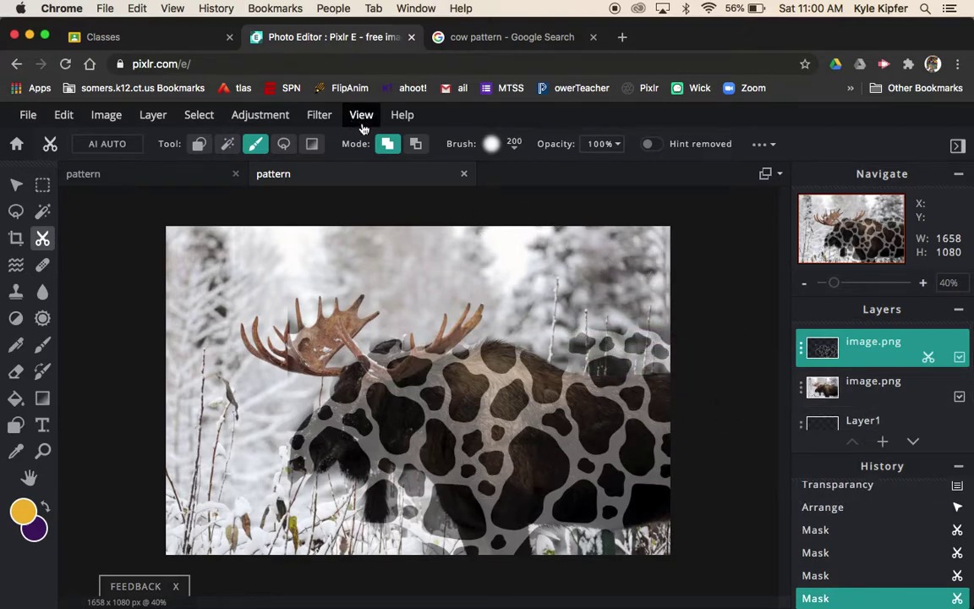
key("super+z")
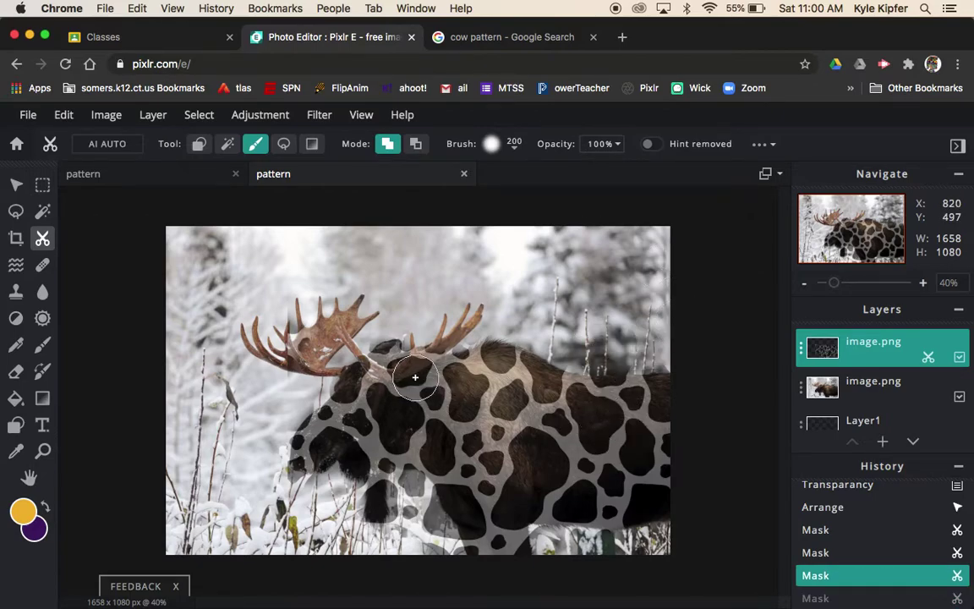
left_click(415, 148)
mouse_move(303, 337)
left_mouse_down()
mouse_move(287, 358)
mouse_move(307, 317)
mouse_move(295, 300)
mouse_move(306, 278)
mouse_move(312, 363)
mouse_move(350, 319)
mouse_move(255, 449)
left_mouse_up()
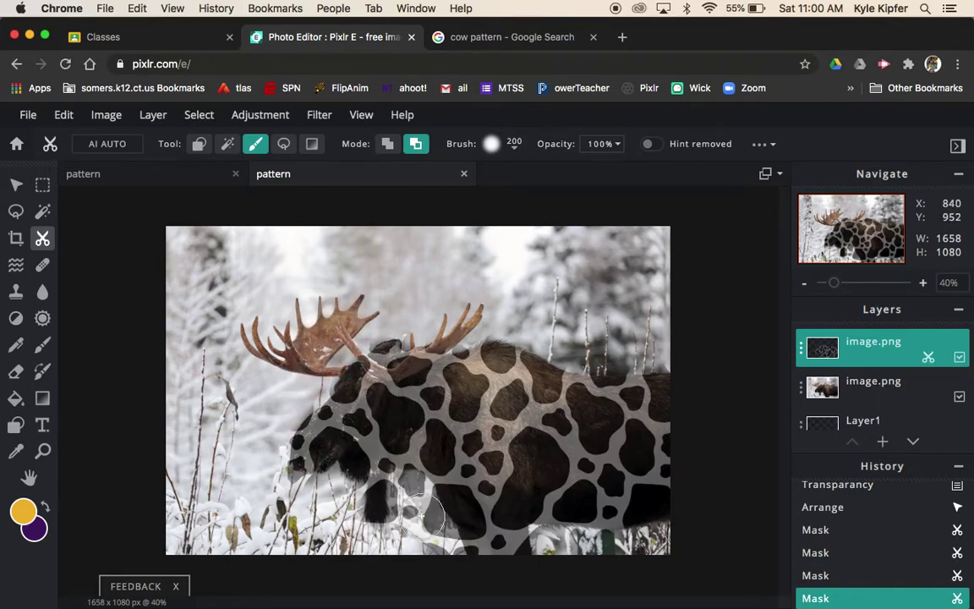
- With a soft 150 px brush, erase the pattern beneath the moose's chest and along the bottom edge
left_click(517, 149)
left_click(735, 446)
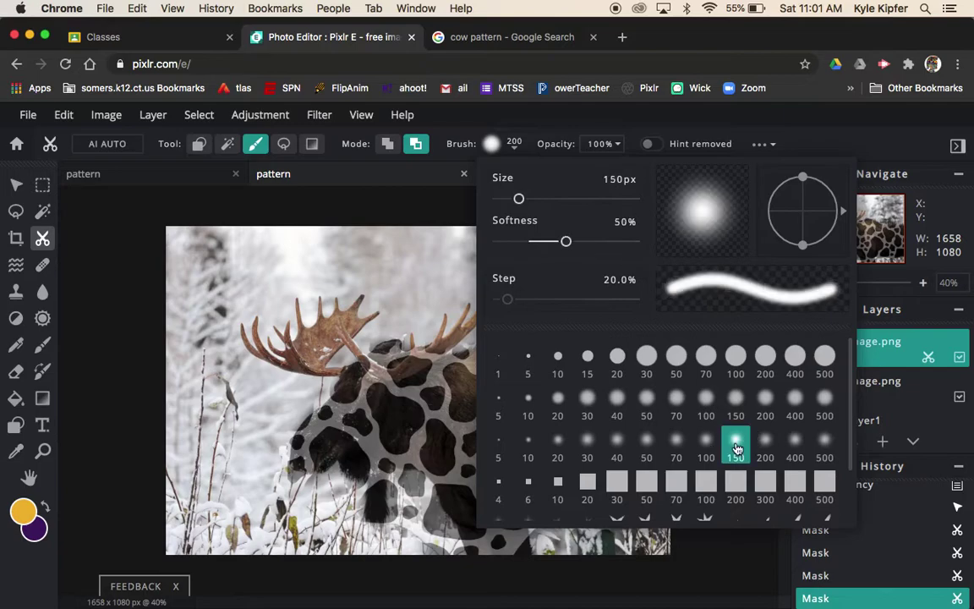
left_click(423, 506)
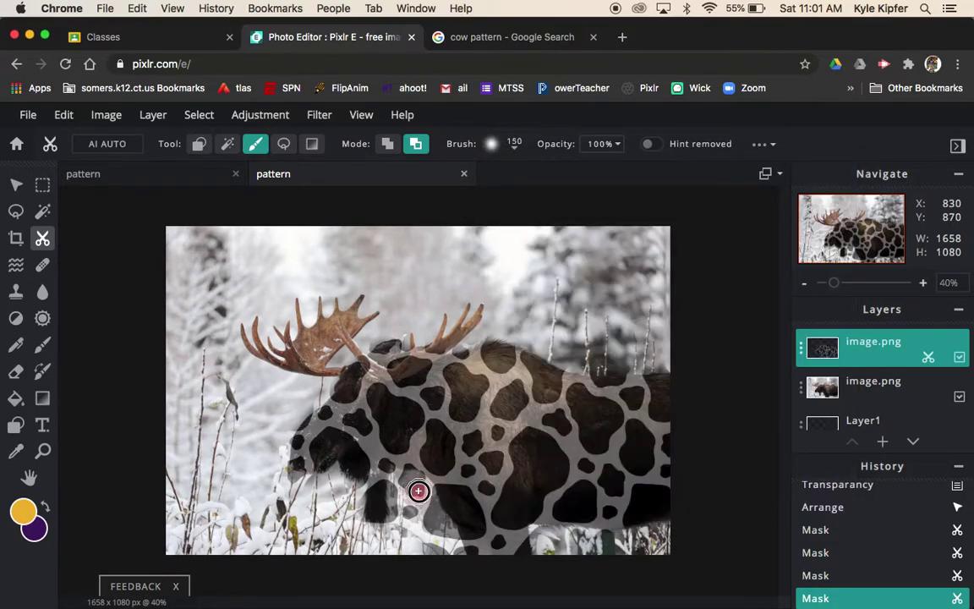
mouse_move(408, 478)
left_mouse_down()
mouse_move(406, 527)
mouse_move(423, 503)
mouse_move(453, 566)
mouse_move(424, 532)
mouse_move(419, 513)
mouse_move(464, 580)
left_mouse_up()
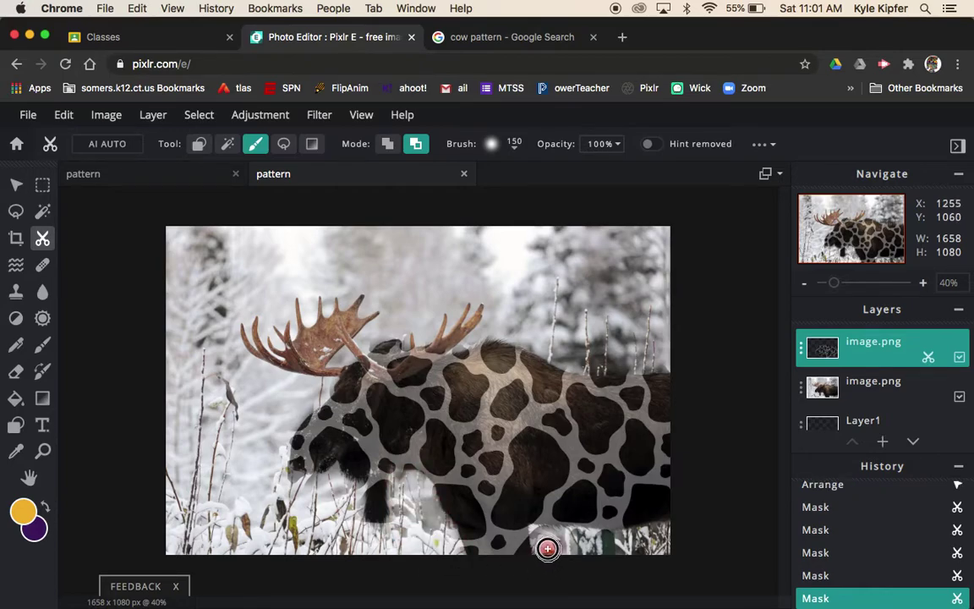
mouse_move(543, 537)
left_mouse_down()
mouse_move(662, 535)
mouse_move(676, 559)
left_mouse_up()
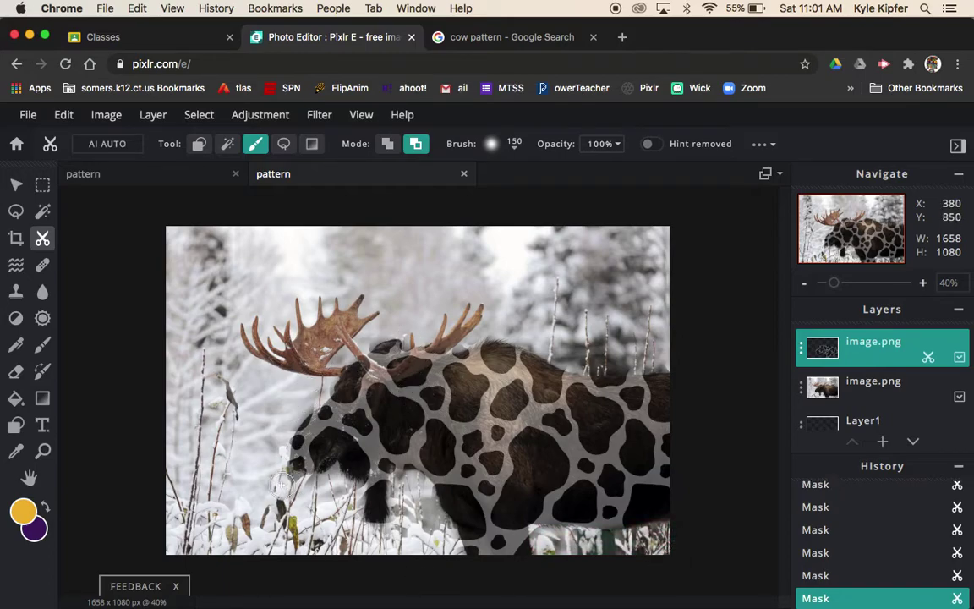
- Zoom to 100% on the moose's head and set the cow-pattern layer transparency to 48
left_click(42, 454)
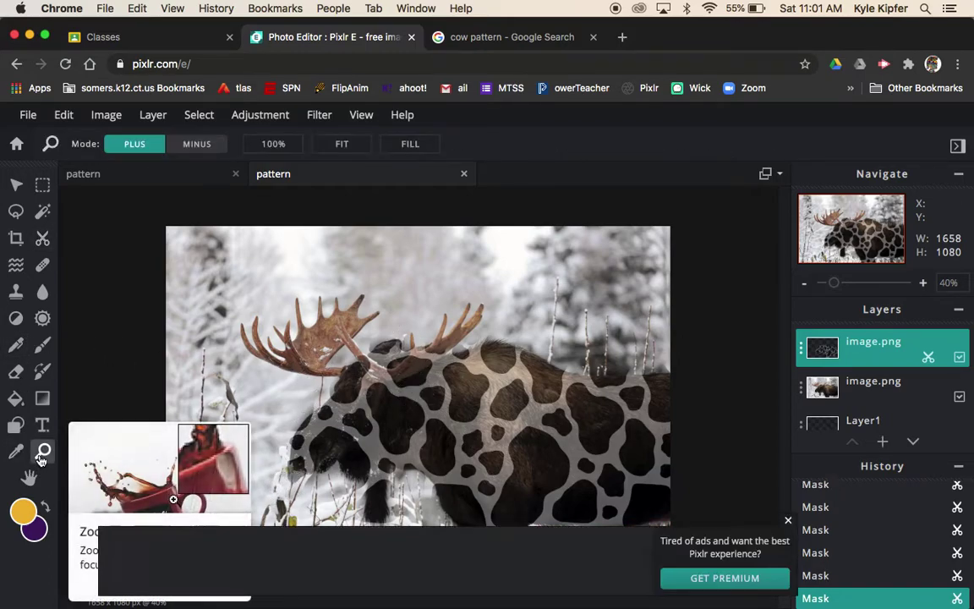
left_click(789, 522)
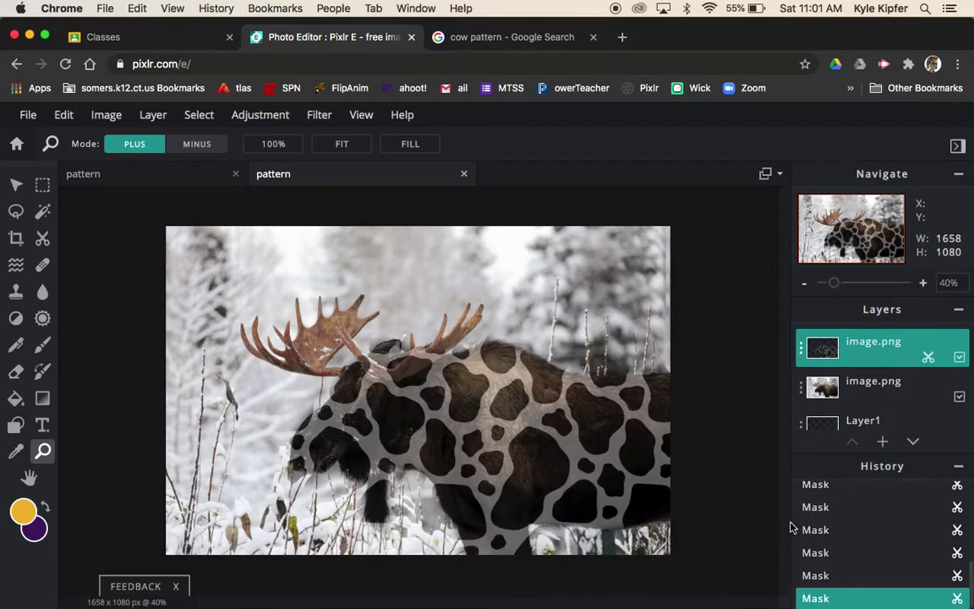
left_click(318, 471)
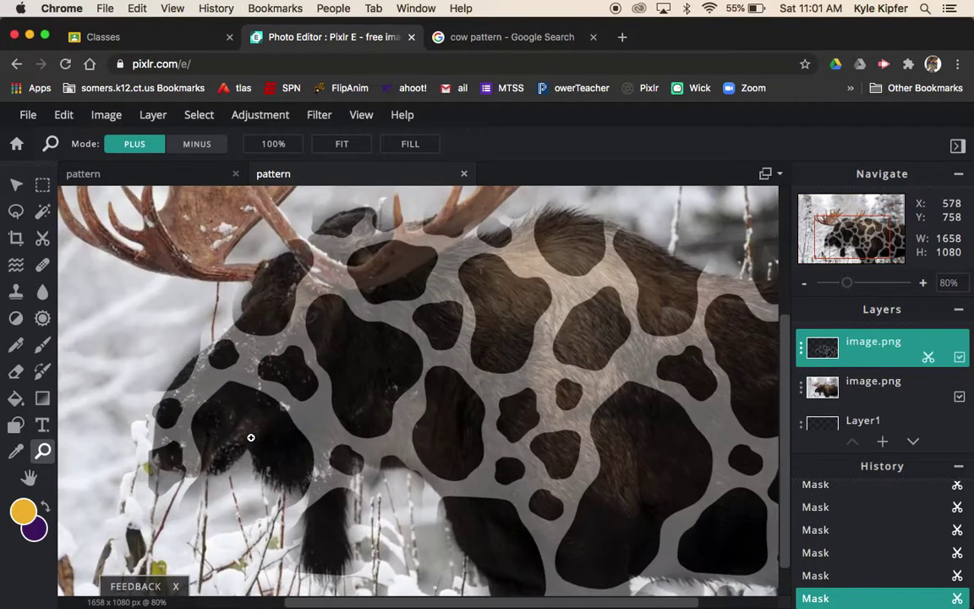
left_click(197, 451)
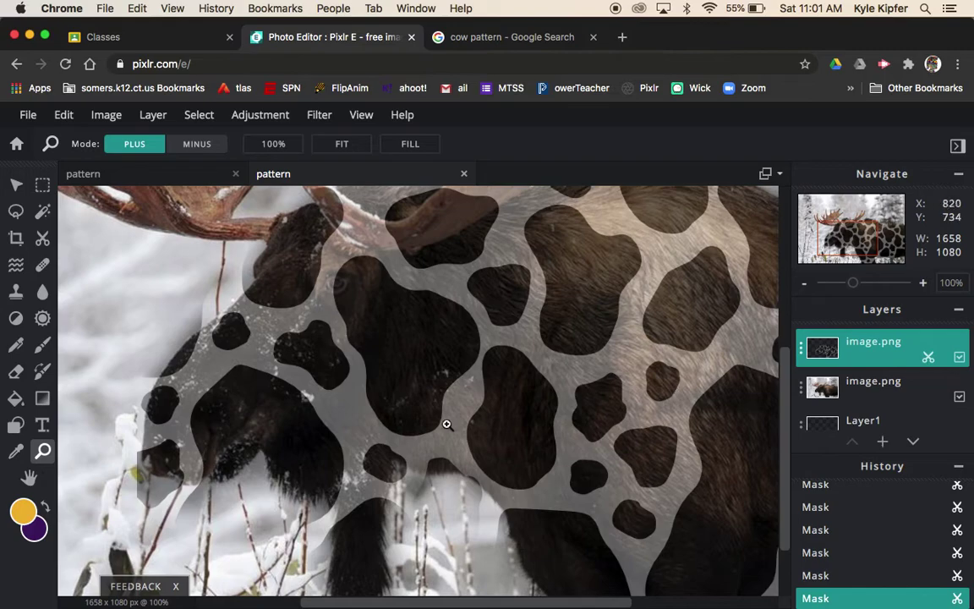
left_click(801, 350)
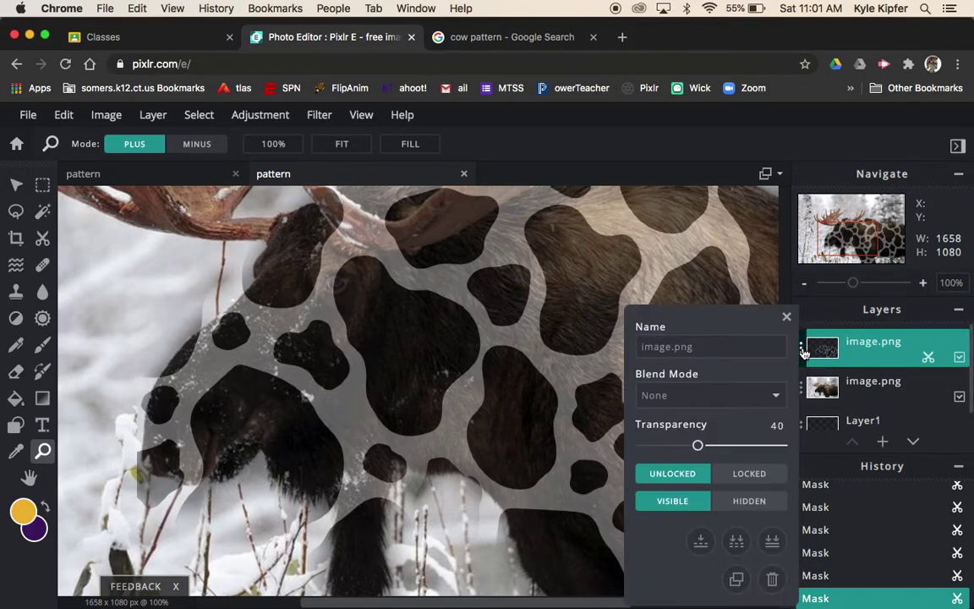
mouse_move(698, 449)
left_mouse_down()
mouse_move(755, 385)
mouse_move(836, 432)
mouse_move(718, 429)
mouse_move(709, 438)
left_mouse_up()
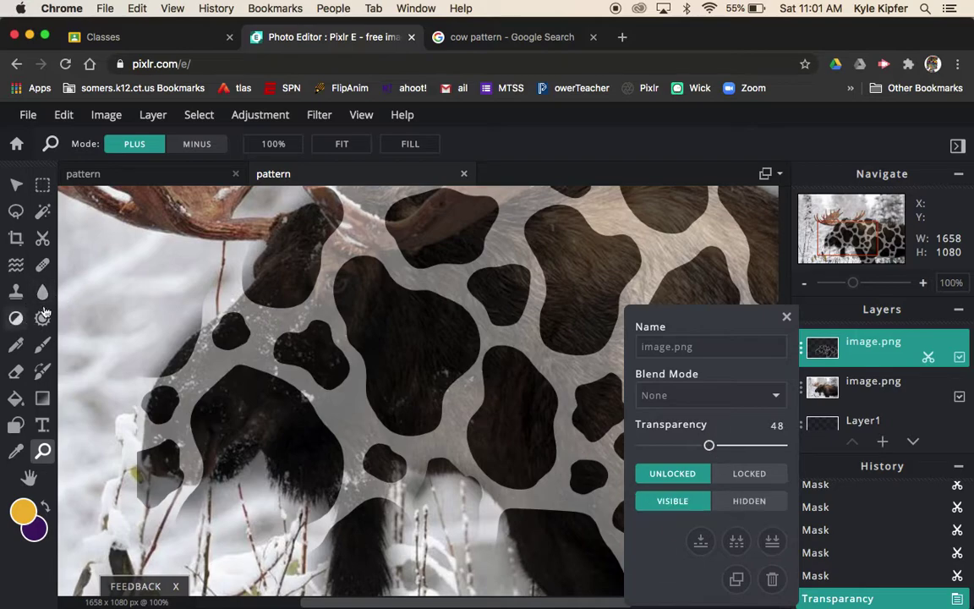
- Set up Draw Mask on the cow-pattern layer in Remove from mask mode with a soft 70 brush
left_click(43, 241)
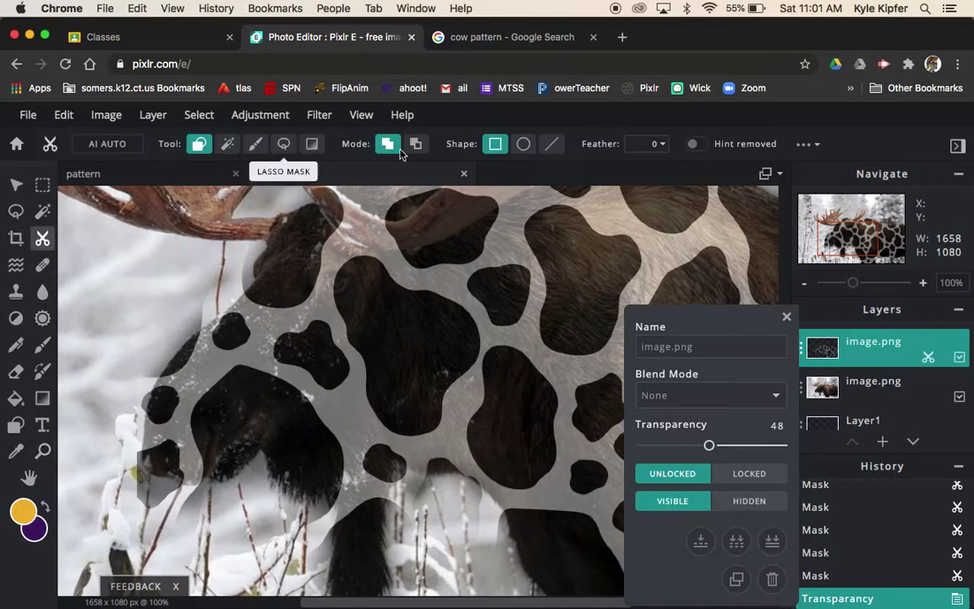
left_click(253, 146)
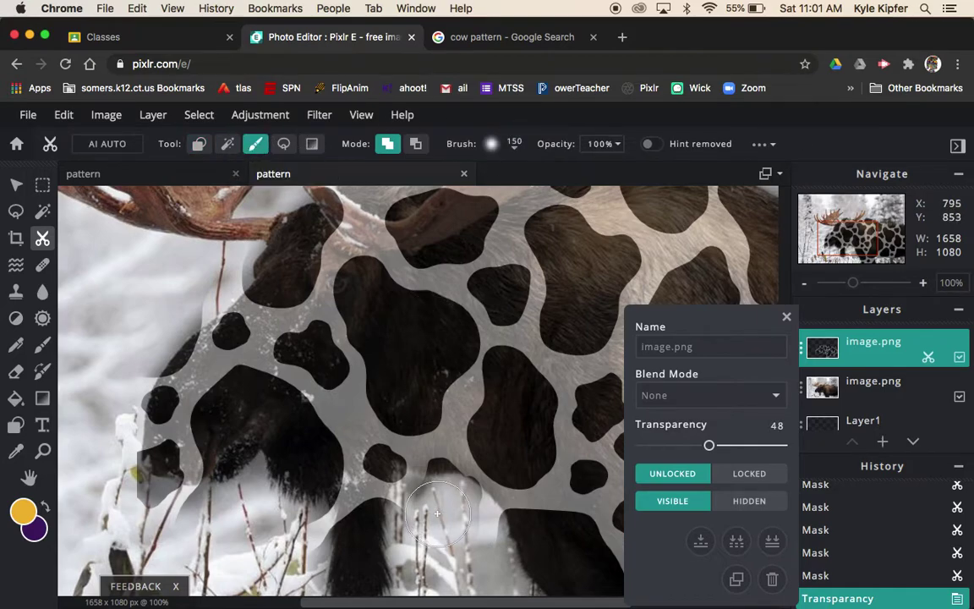
left_click_drag(423, 503, 424, 506)
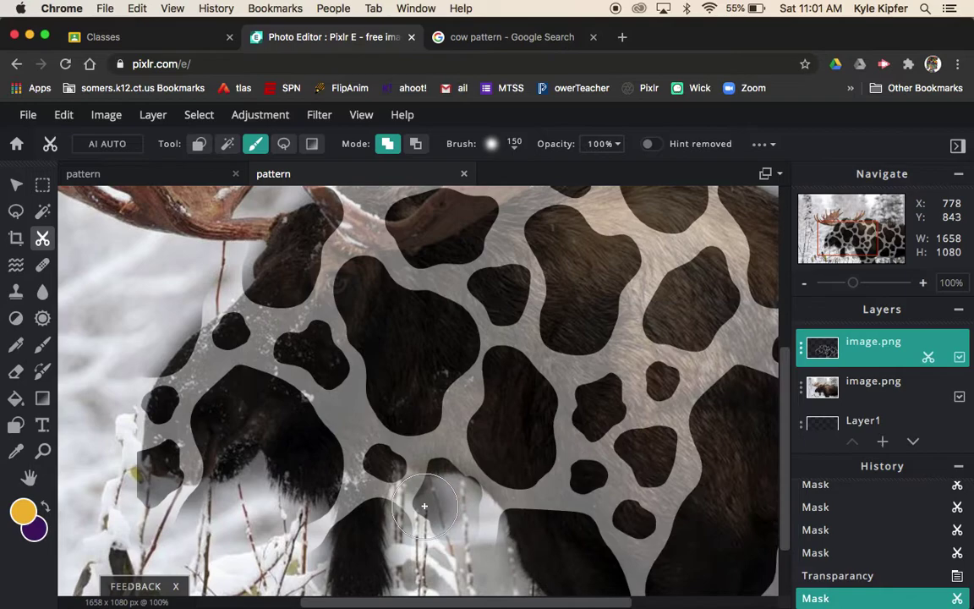
key("super+z")
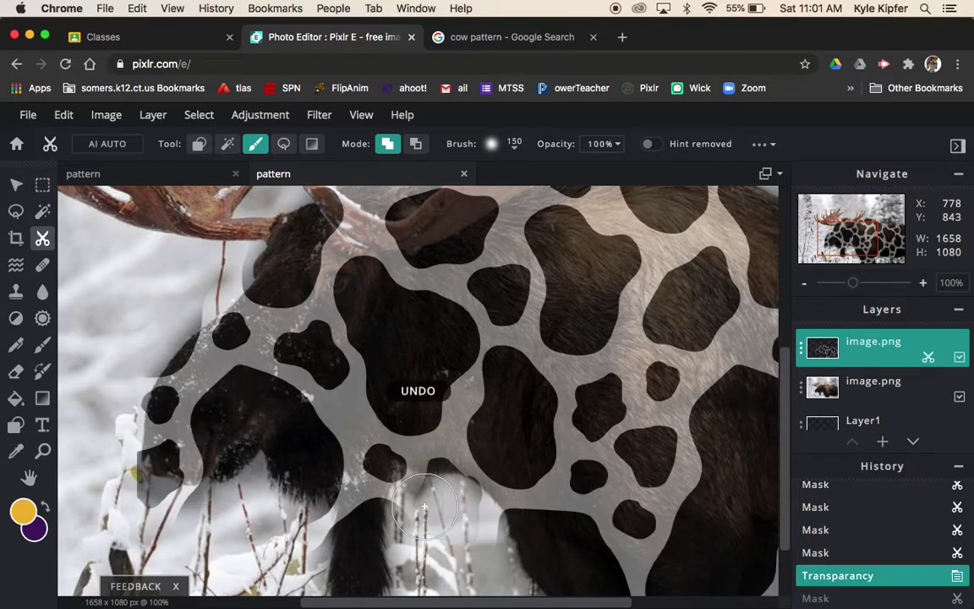
left_click(414, 146)
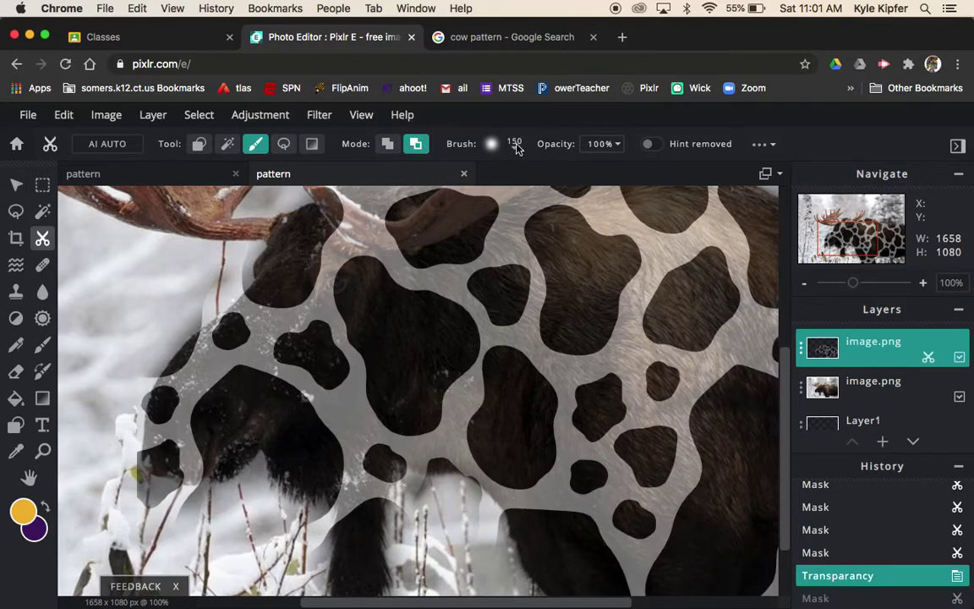
left_click(515, 146)
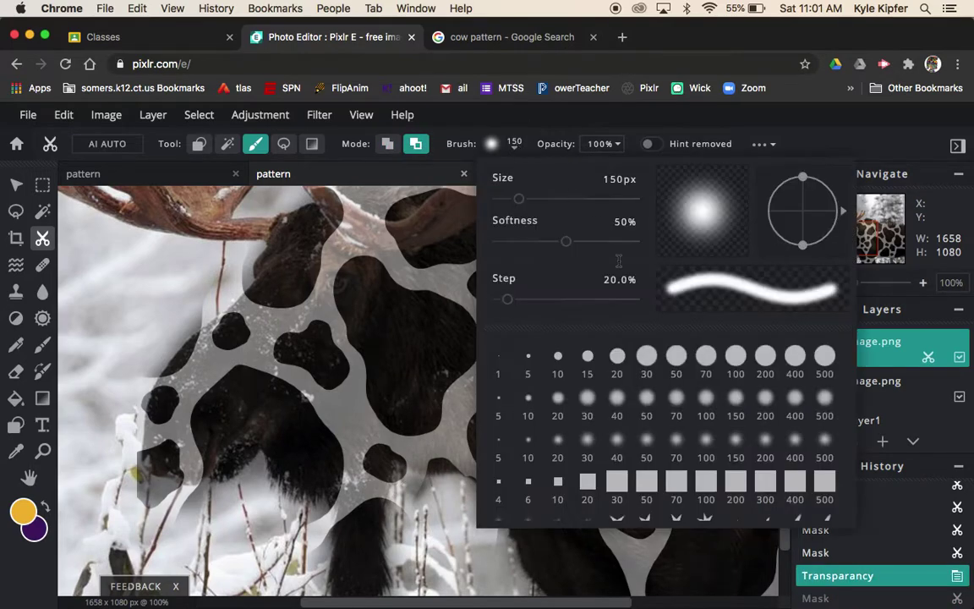
left_click(676, 403)
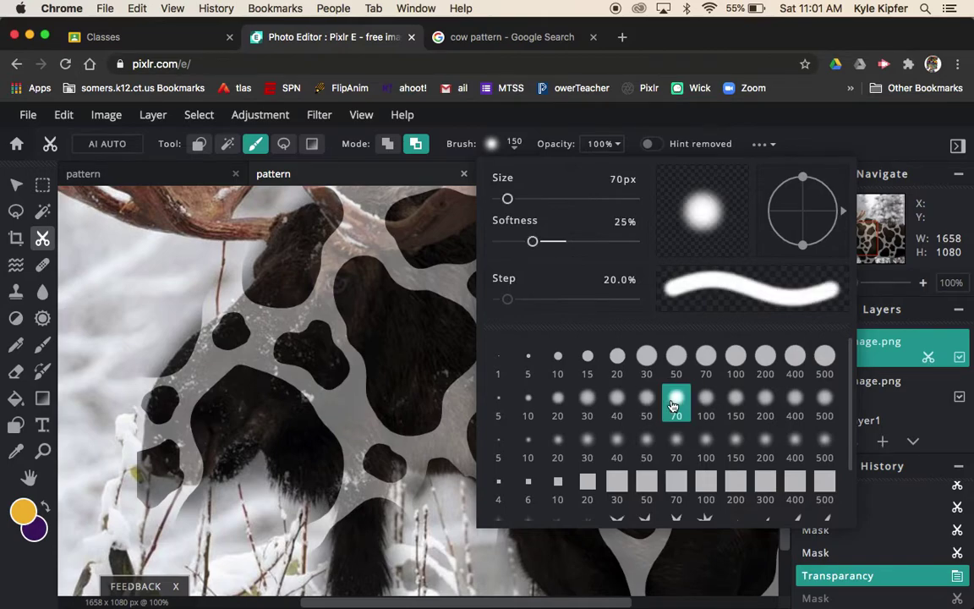
left_click(225, 264)
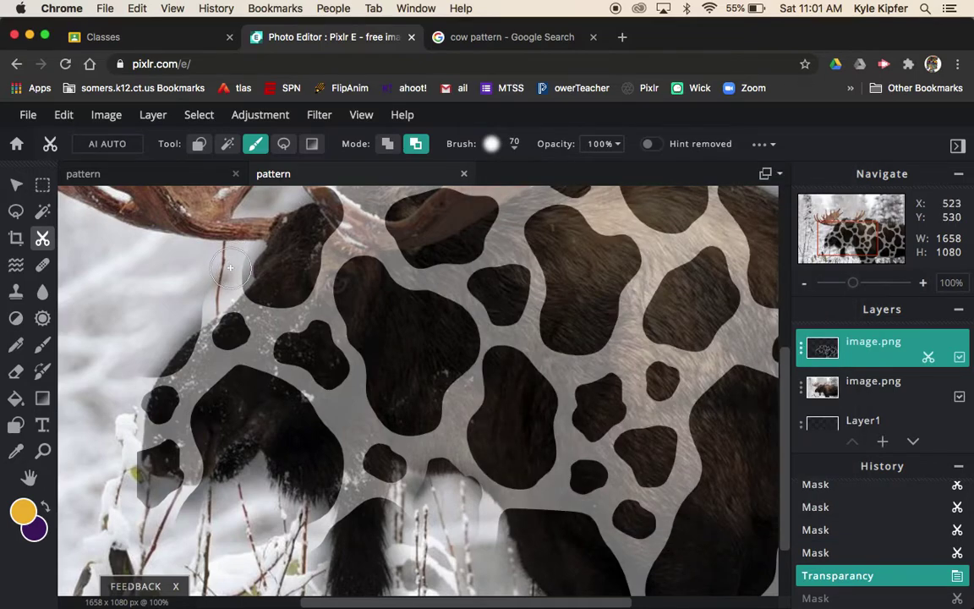
- Paint out the cow pattern by the chest, around both antlers, and along the back
mouse_move(230, 268)
left_mouse_down()
mouse_move(143, 361)
mouse_move(124, 406)
mouse_move(120, 506)
mouse_move(137, 529)
mouse_move(164, 531)
mouse_move(146, 491)
mouse_move(222, 504)
mouse_move(258, 480)
mouse_move(278, 515)
mouse_move(318, 522)
mouse_move(313, 567)
mouse_move(229, 580)
mouse_move(132, 531)
mouse_move(138, 503)
left_mouse_up()
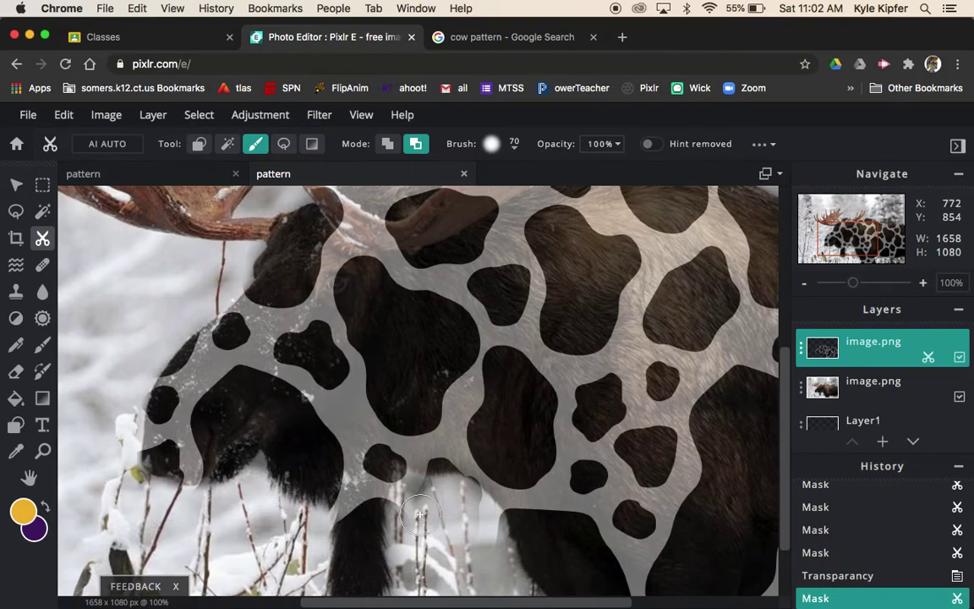
mouse_move(420, 514)
left_mouse_down()
mouse_move(410, 504)
mouse_move(435, 491)
mouse_move(461, 498)
mouse_move(485, 531)
left_mouse_up()
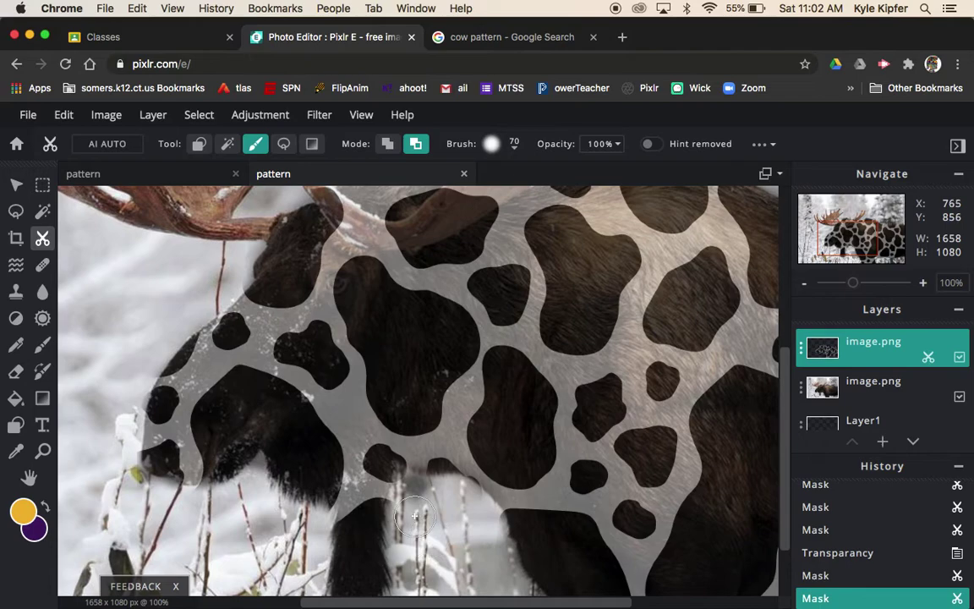
mouse_move(234, 272)
left_mouse_down()
mouse_move(265, 194)
mouse_move(288, 195)
left_mouse_up()
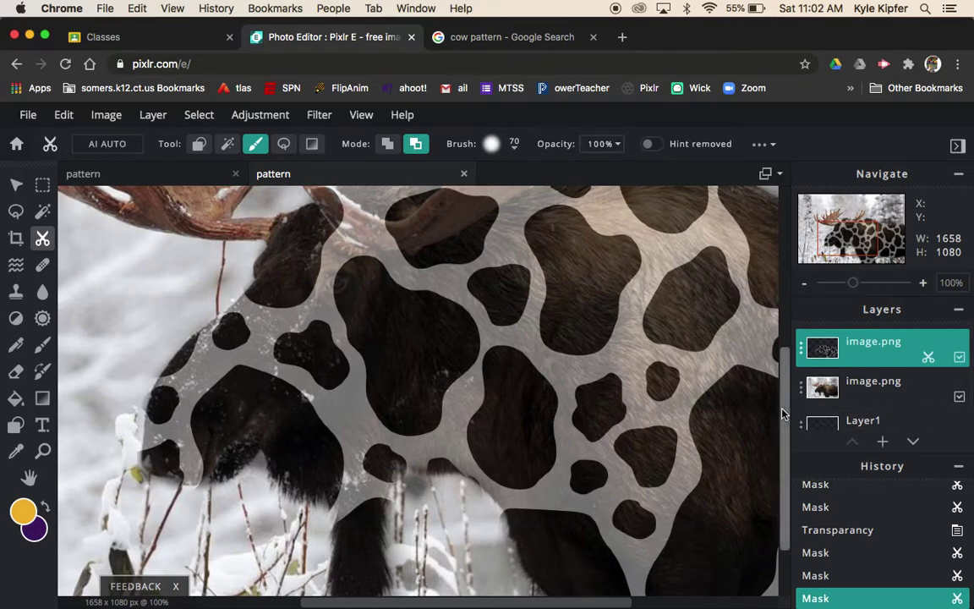
left_click_drag(786, 417, 787, 334)
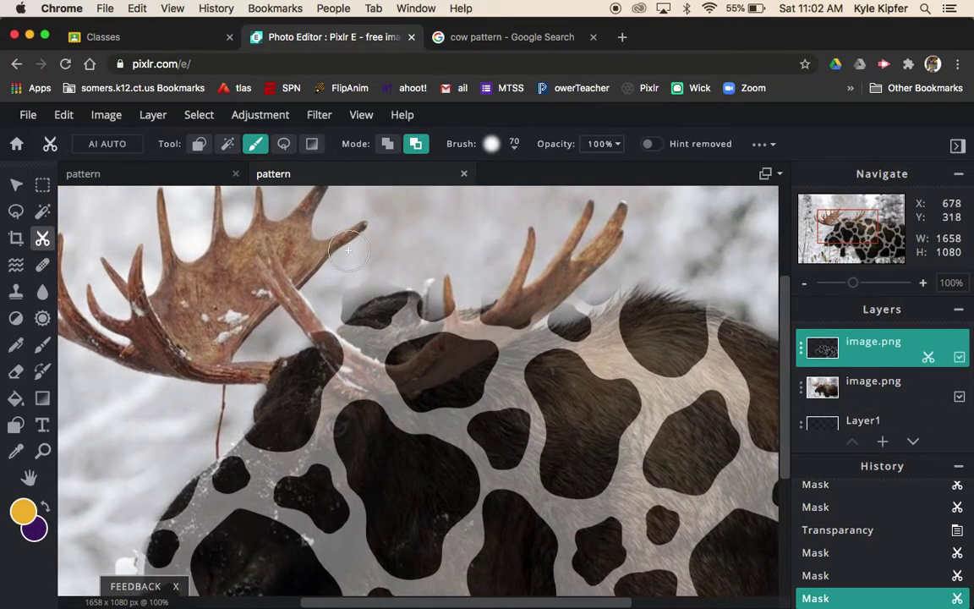
mouse_move(332, 299)
left_mouse_down()
mouse_move(346, 305)
mouse_move(400, 270)
mouse_move(426, 276)
mouse_move(417, 276)
left_mouse_up()
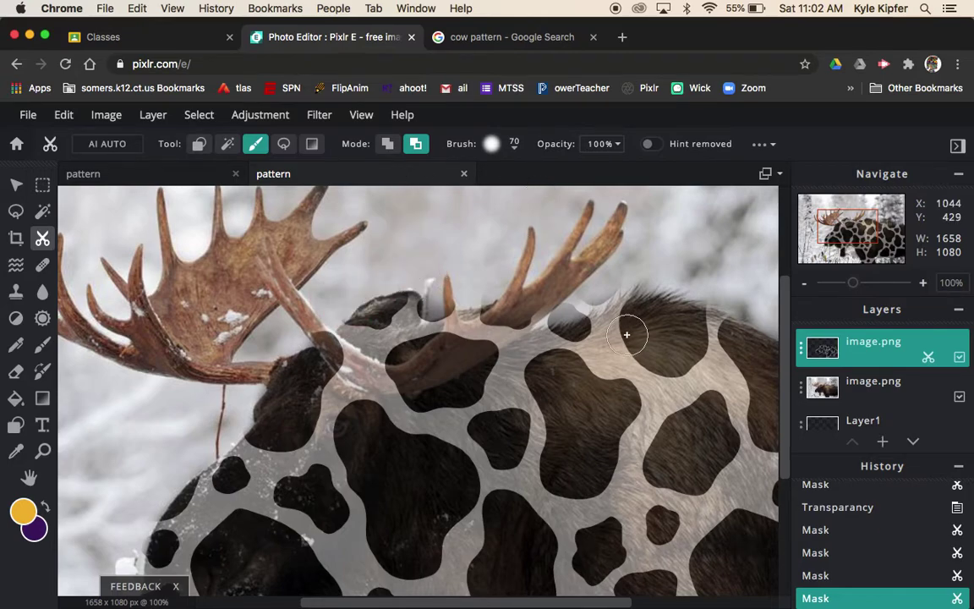
mouse_move(590, 285)
left_mouse_down()
mouse_move(494, 307)
mouse_move(470, 343)
mouse_move(448, 353)
left_mouse_up()
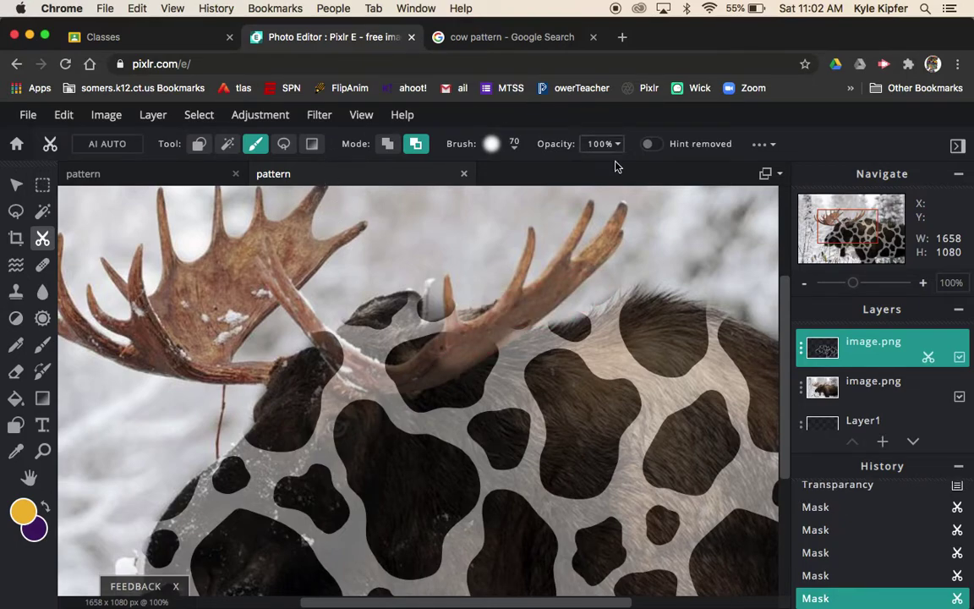
- Switch to the 20 brush and clean the remaining pattern off both antler bases
left_click(515, 151)
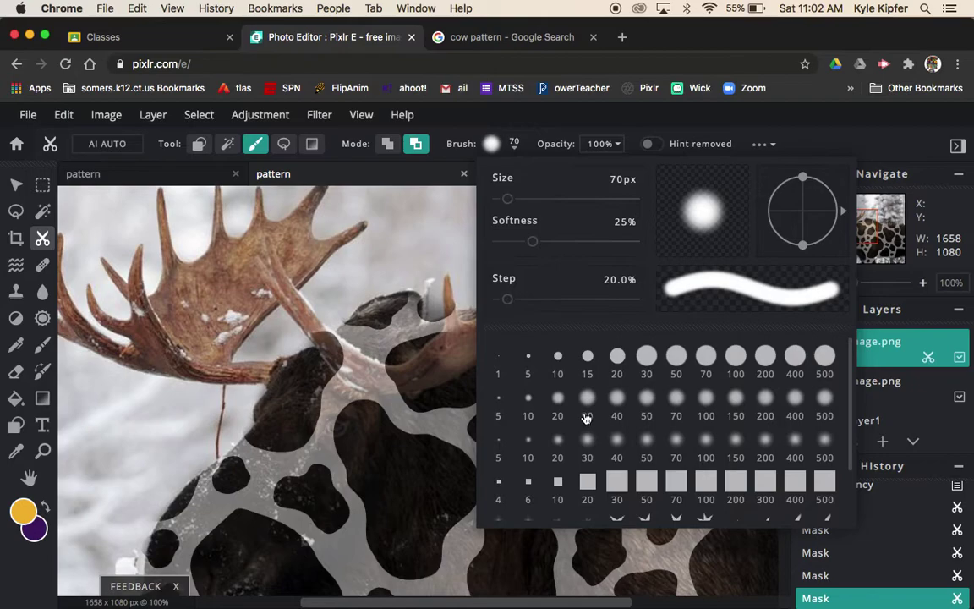
left_click(560, 407)
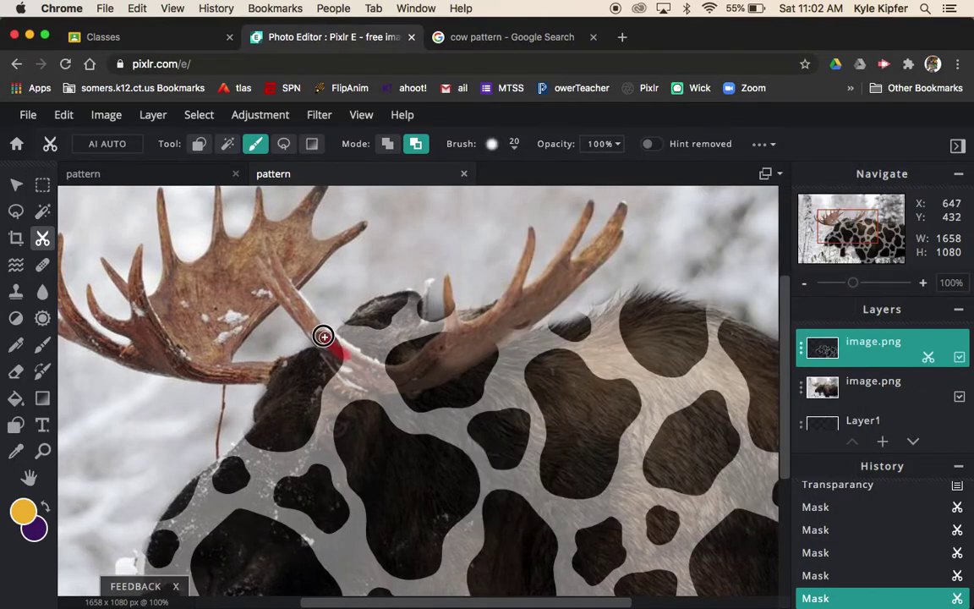
mouse_move(324, 337)
left_mouse_down()
mouse_move(306, 316)
mouse_move(354, 353)
mouse_move(332, 356)
mouse_move(351, 369)
mouse_move(391, 382)
mouse_move(362, 358)
mouse_move(383, 368)
mouse_move(380, 383)
mouse_move(424, 377)
mouse_move(458, 329)
mouse_move(395, 370)
mouse_move(464, 356)
mouse_move(412, 383)
mouse_move(422, 382)
mouse_move(465, 346)
left_mouse_up()
mouse_move(446, 287)
left_mouse_down()
mouse_move(448, 343)
mouse_move(479, 341)
mouse_move(456, 369)
mouse_move(534, 320)
mouse_move(467, 342)
left_mouse_up()
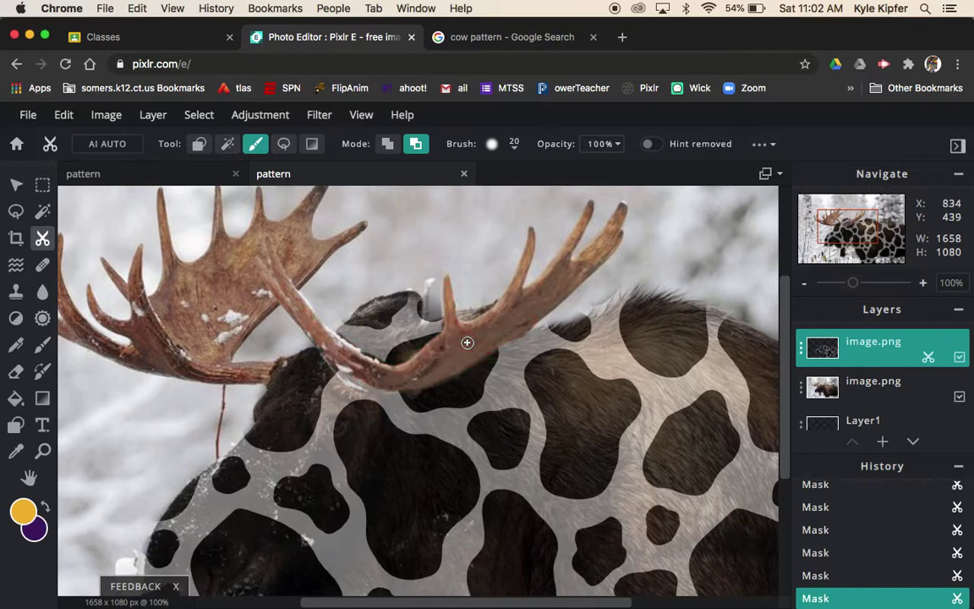
mouse_move(417, 268)
left_mouse_down()
mouse_move(429, 294)
mouse_move(433, 270)
mouse_move(437, 294)
left_mouse_up()
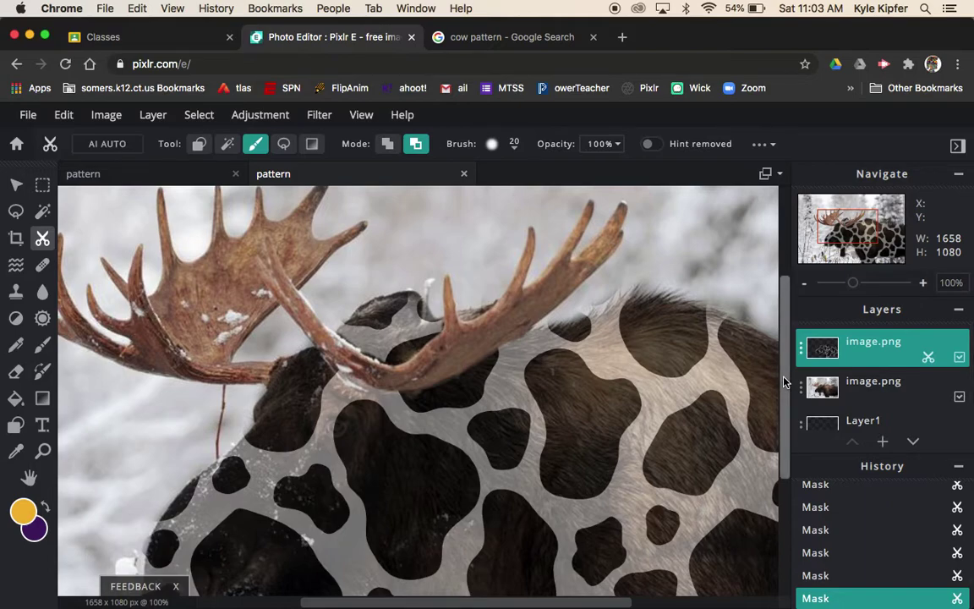
- Zoom out with the Zoom tool in MINUS mode, through 80% and 60%, to 40%
left_click(43, 451)
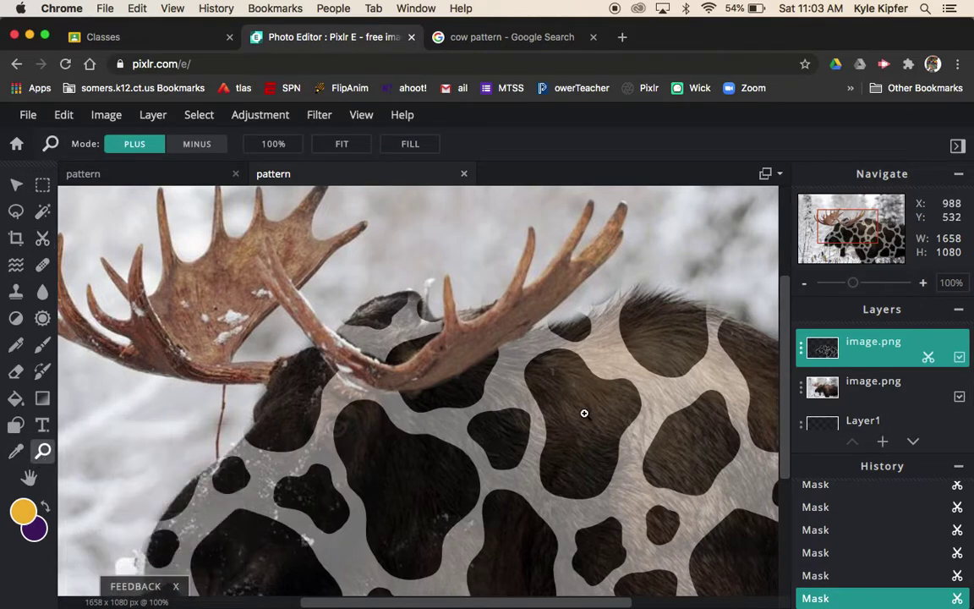
key("alt")
key("alt")
key("alt")
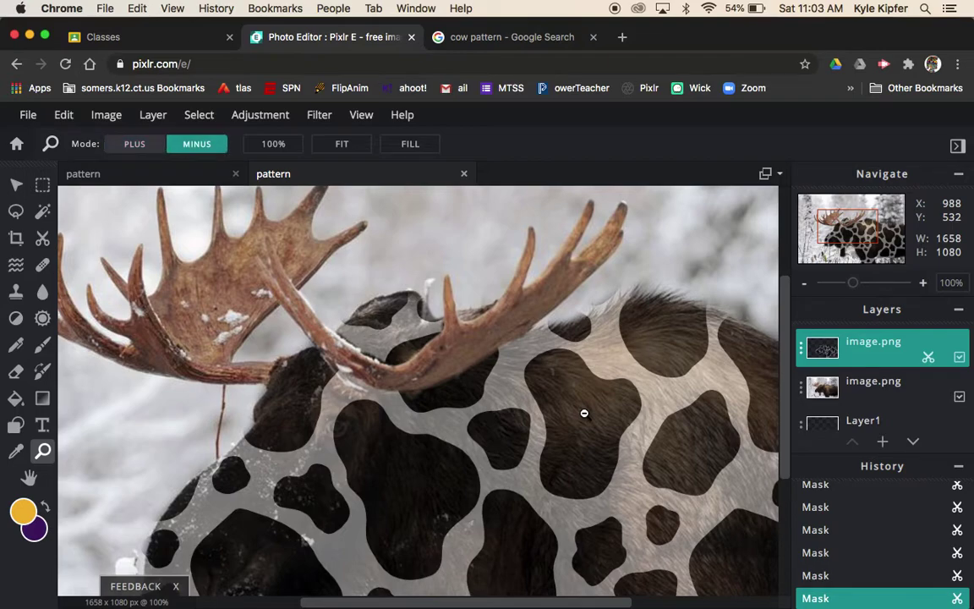
key("alt")
key("alt")
left_click(583, 413)
left_click(599, 458)
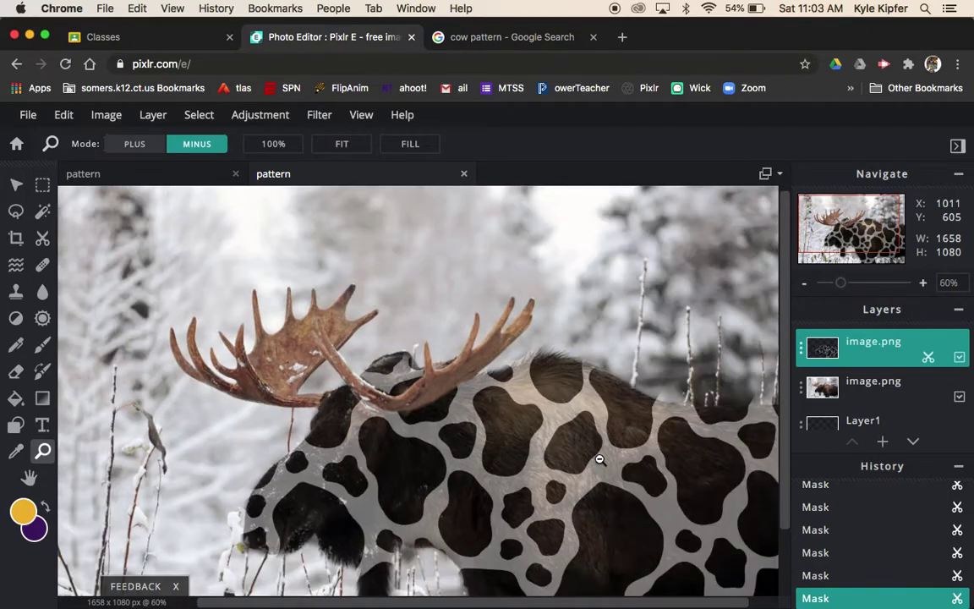
left_click(600, 461)
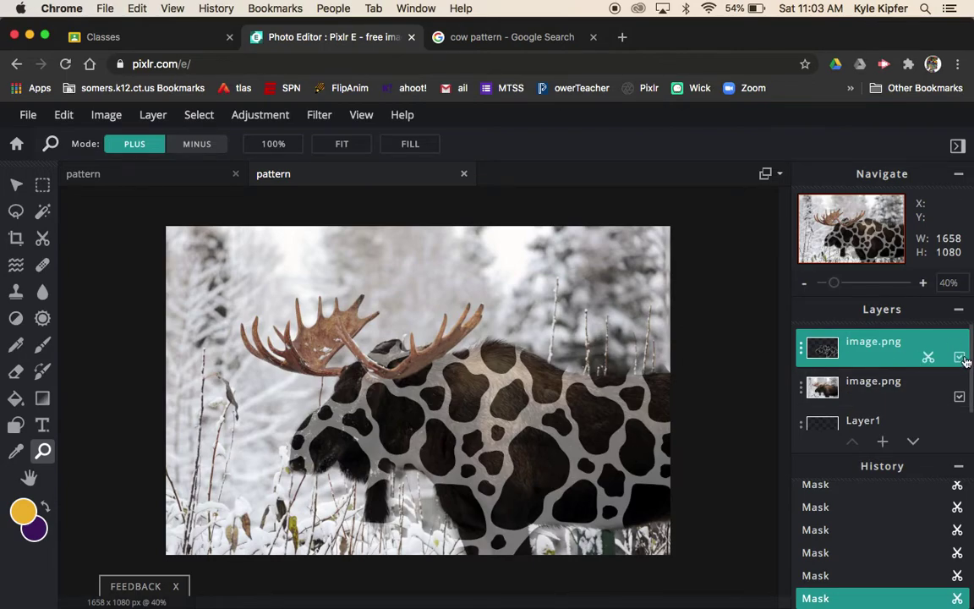
- Set the cow-pattern layer's transparency to 100, then show its blend mode list
left_click(800, 349)
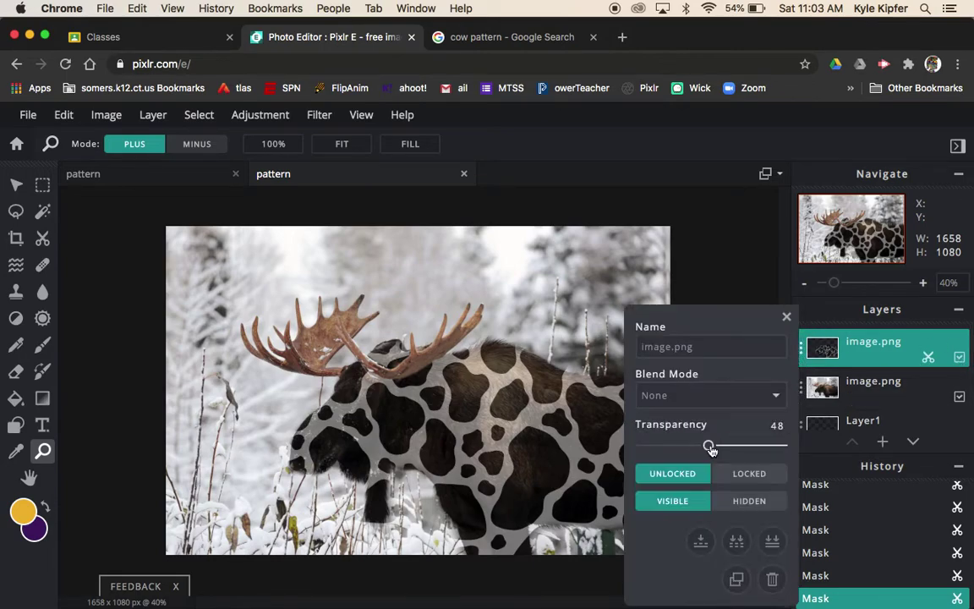
left_click_drag(709, 444, 687, 457)
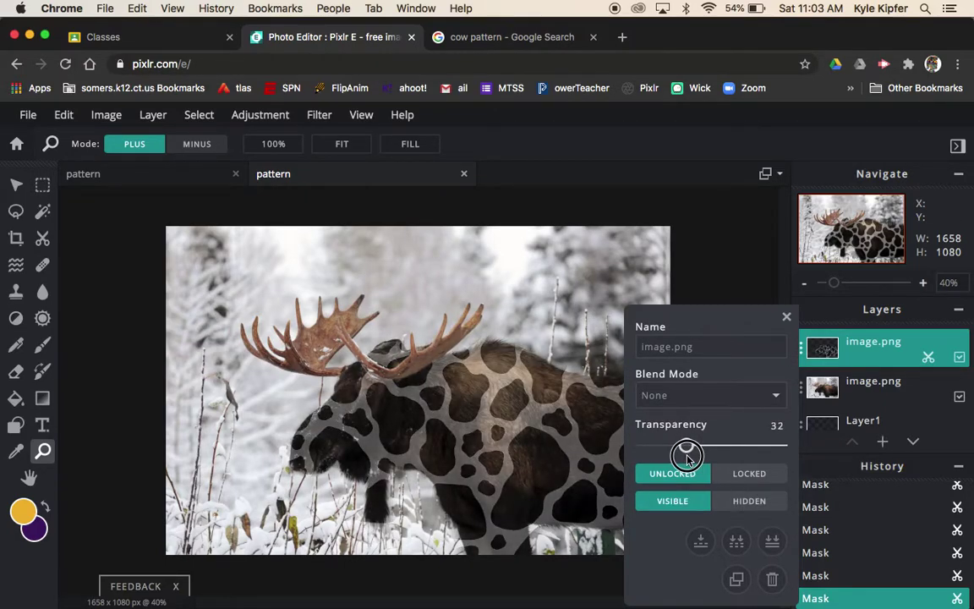
left_click_drag(688, 458, 808, 440)
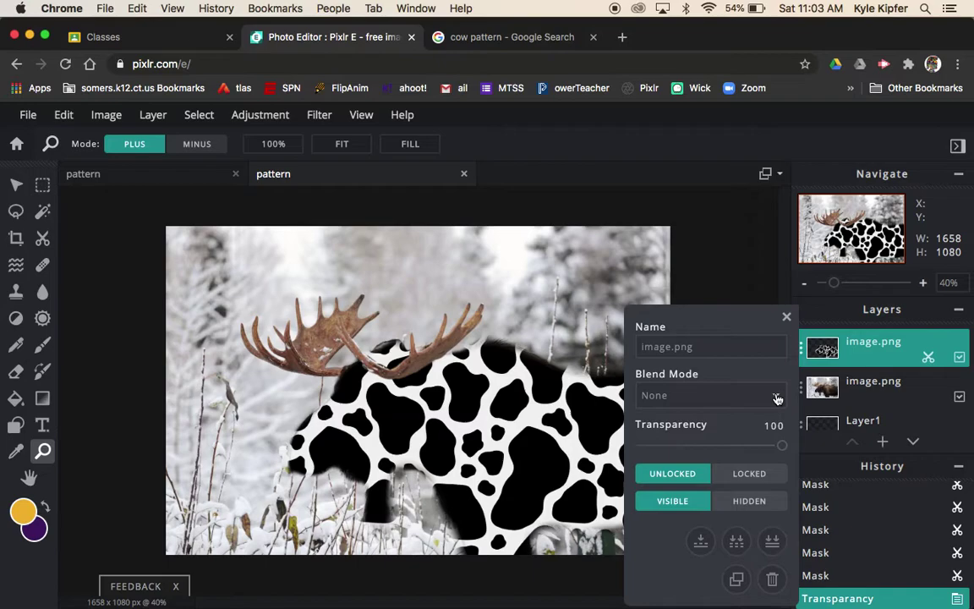
left_click(777, 397)
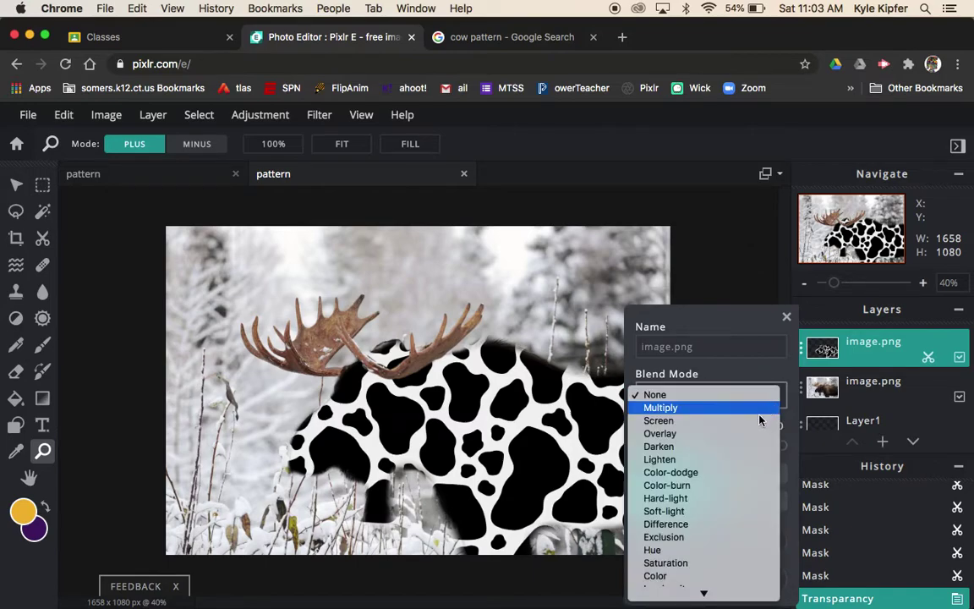
- Try Soft-light, Hard-light, Color-burn and Color-dodge blending on the cow-pattern layer
left_click(722, 511)
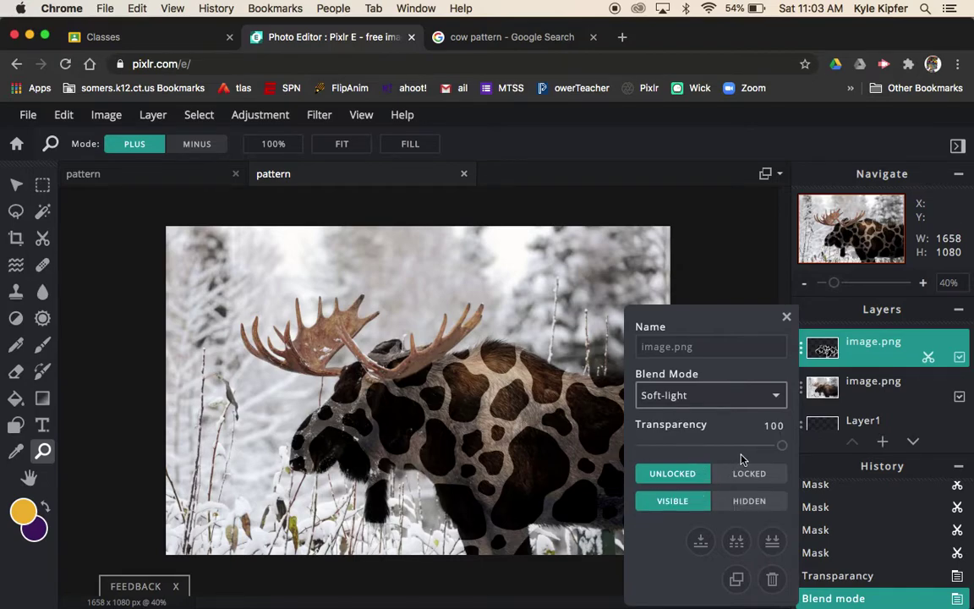
left_click(776, 397)
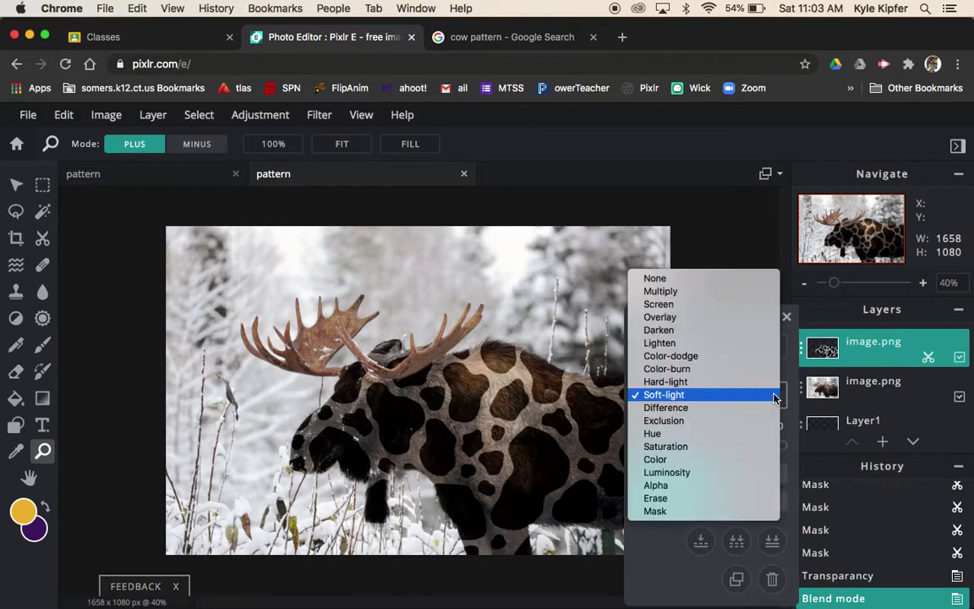
left_click(762, 384)
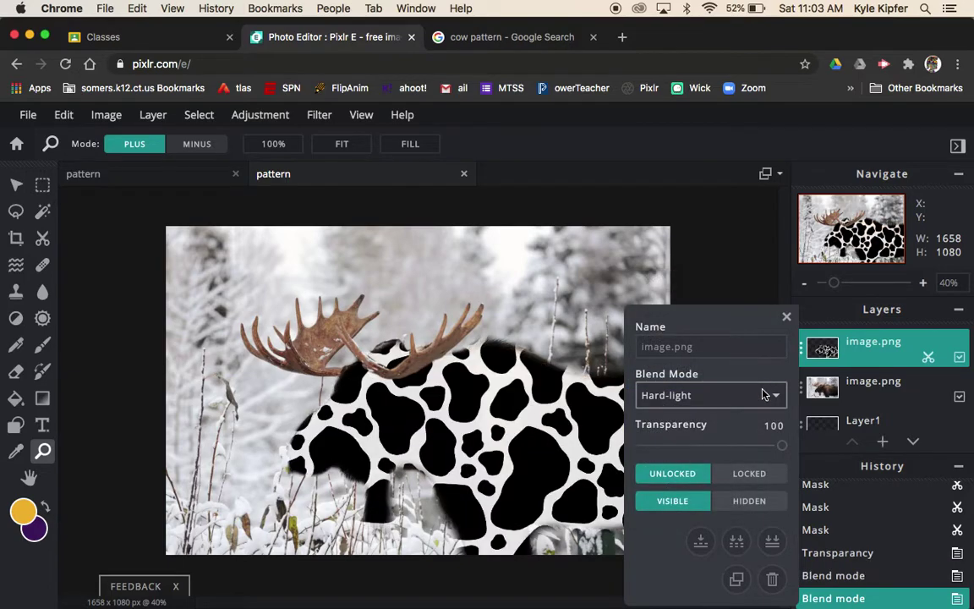
left_click(776, 398)
left_click(750, 384)
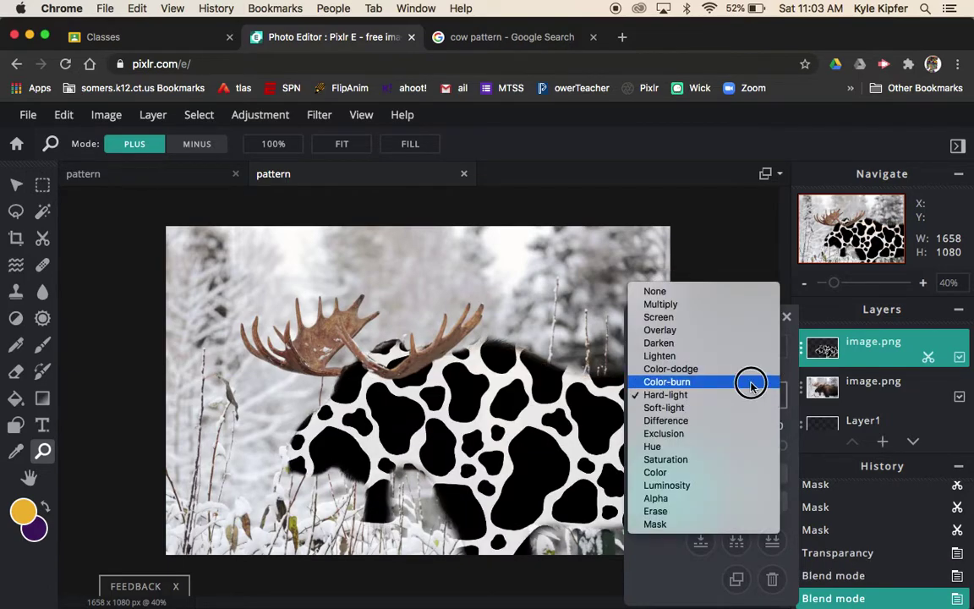
left_click(774, 397)
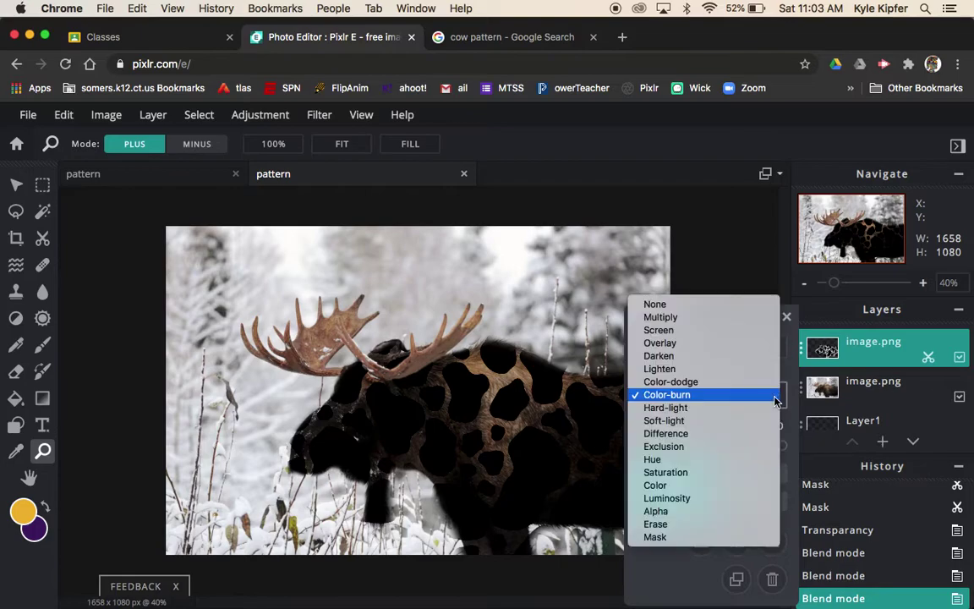
left_click(759, 381)
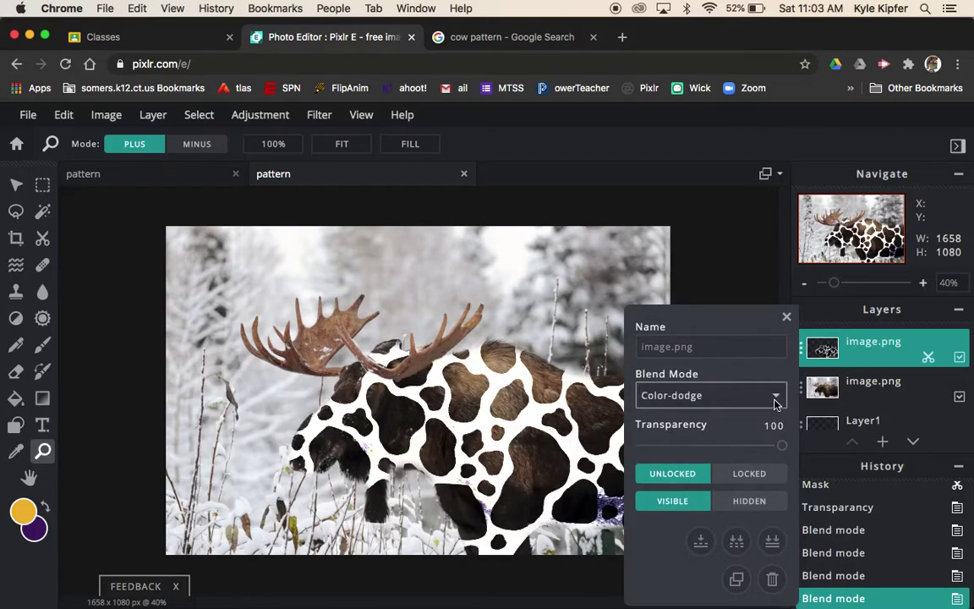
- Try Lighten and Darken, then settle on Overlay at transparency 53
left_click(775, 397)
left_click(747, 379)
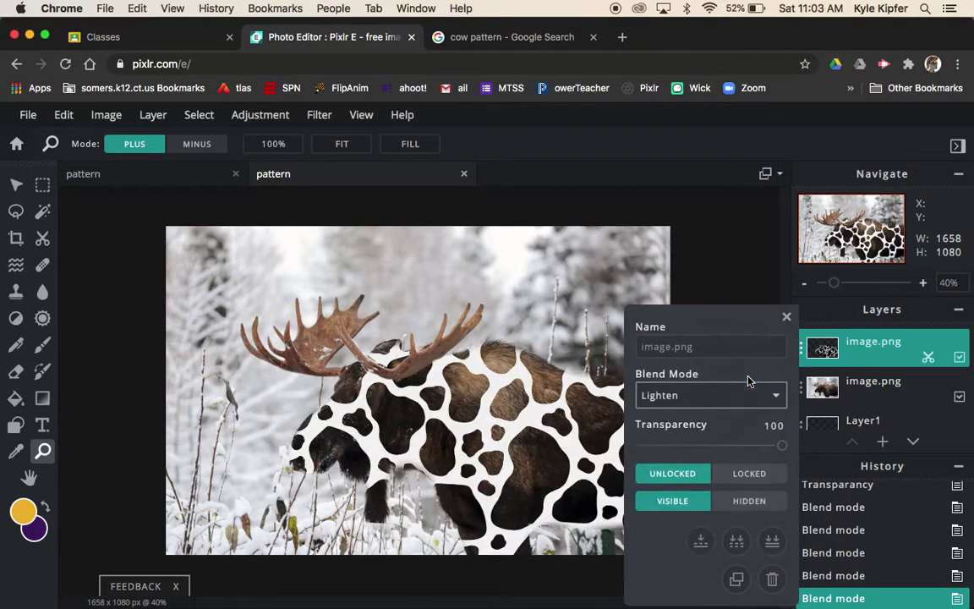
left_click(778, 397)
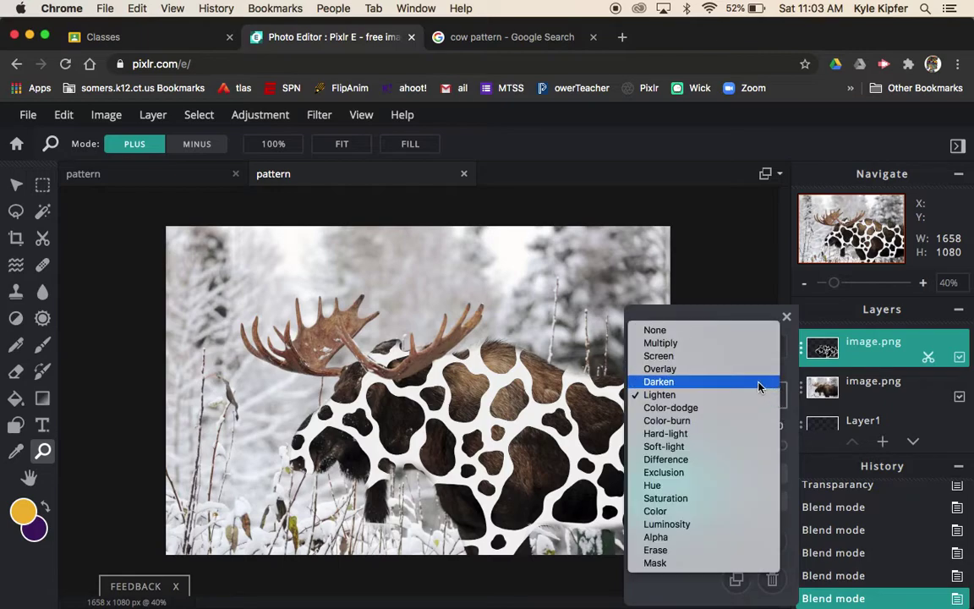
left_click(758, 384)
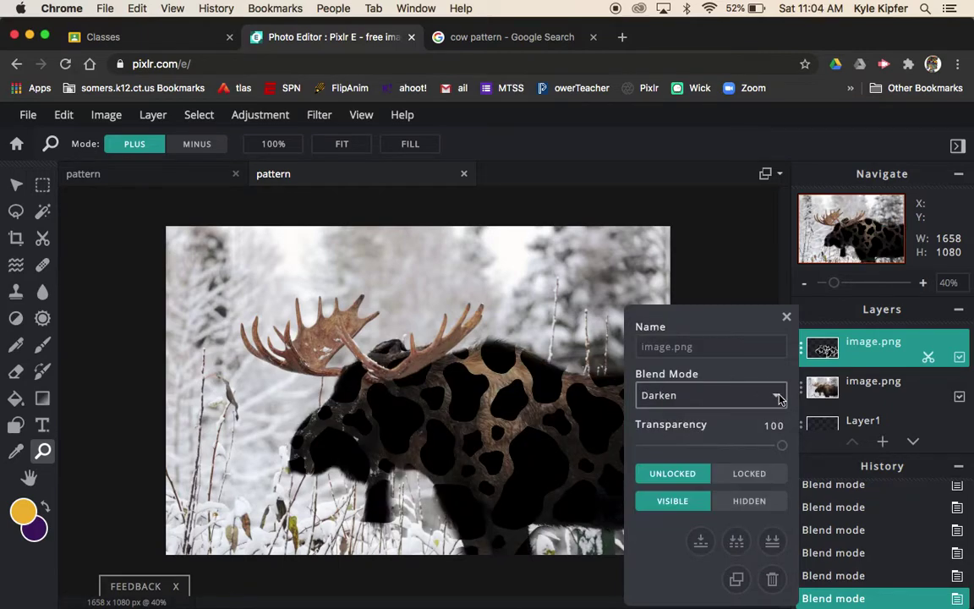
left_click(780, 399)
left_click(751, 384)
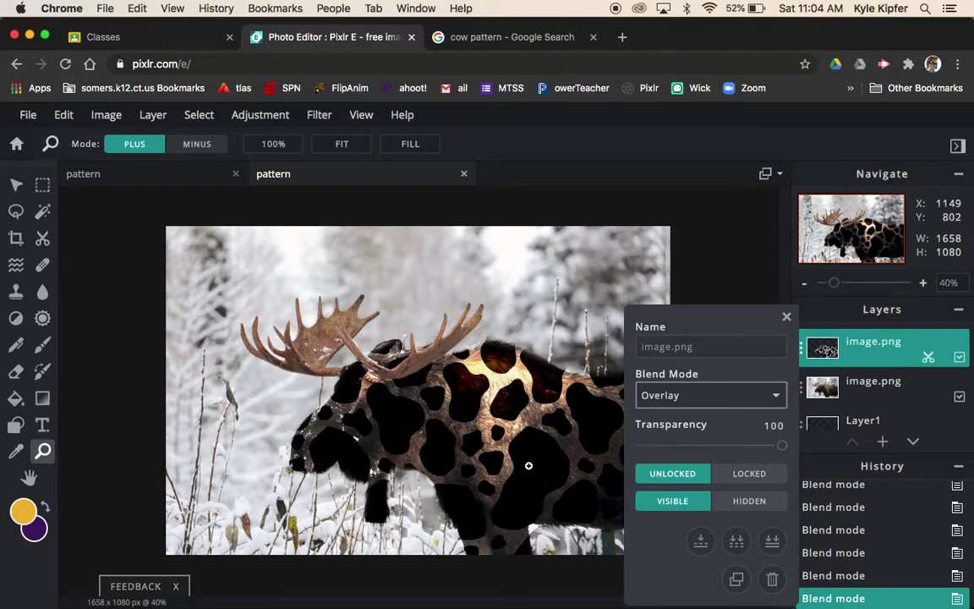
left_click_drag(782, 446, 716, 448)
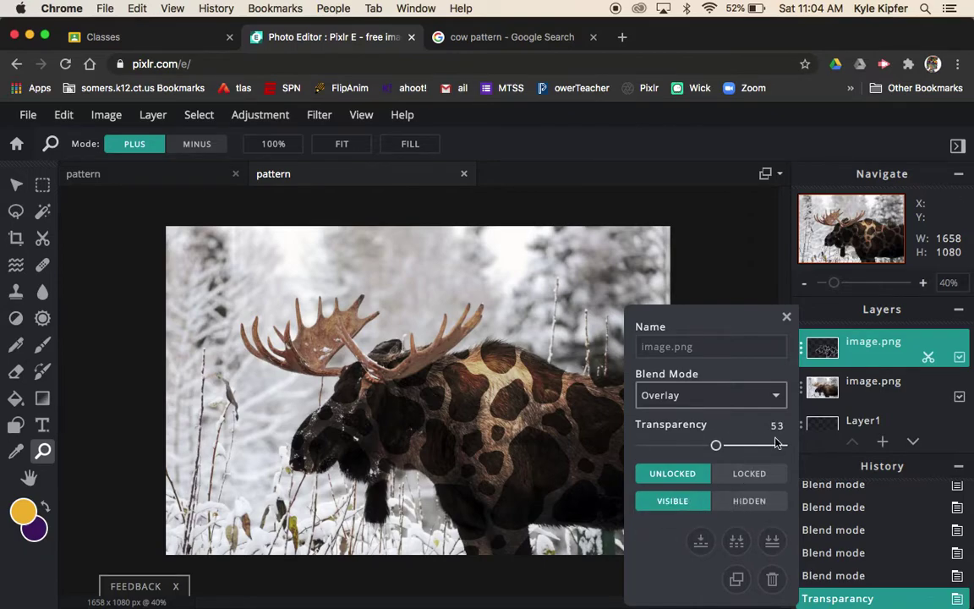
- Try Screen blending at about 36 transparency, then Multiply at 44
left_click(778, 399)
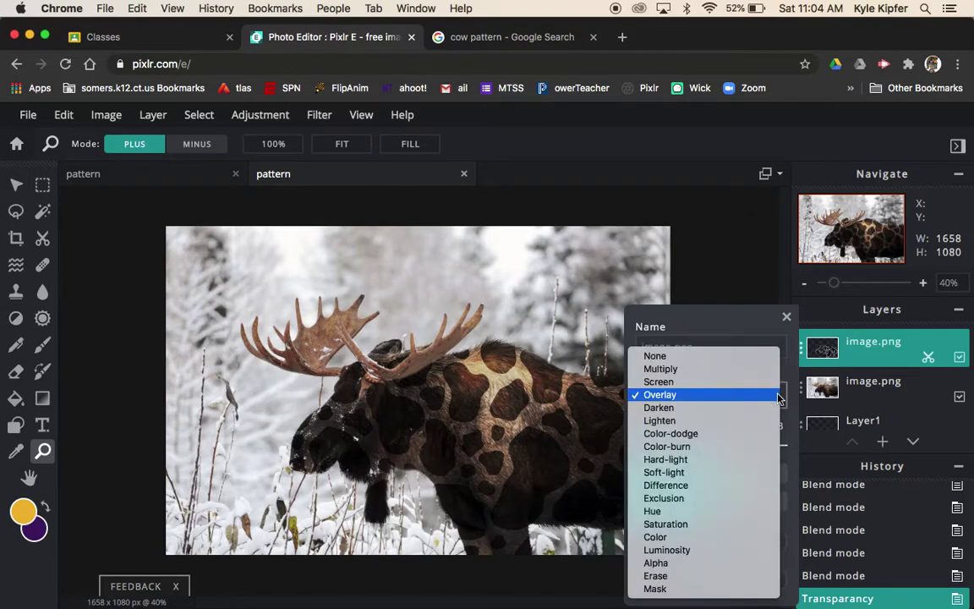
left_click(752, 382)
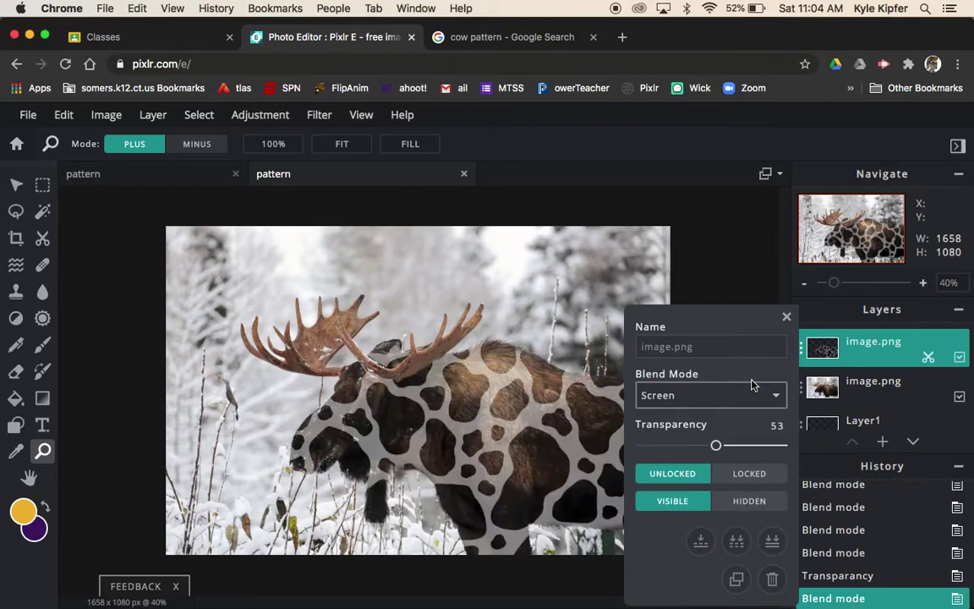
left_click(717, 446)
left_click_drag(716, 449, 692, 449)
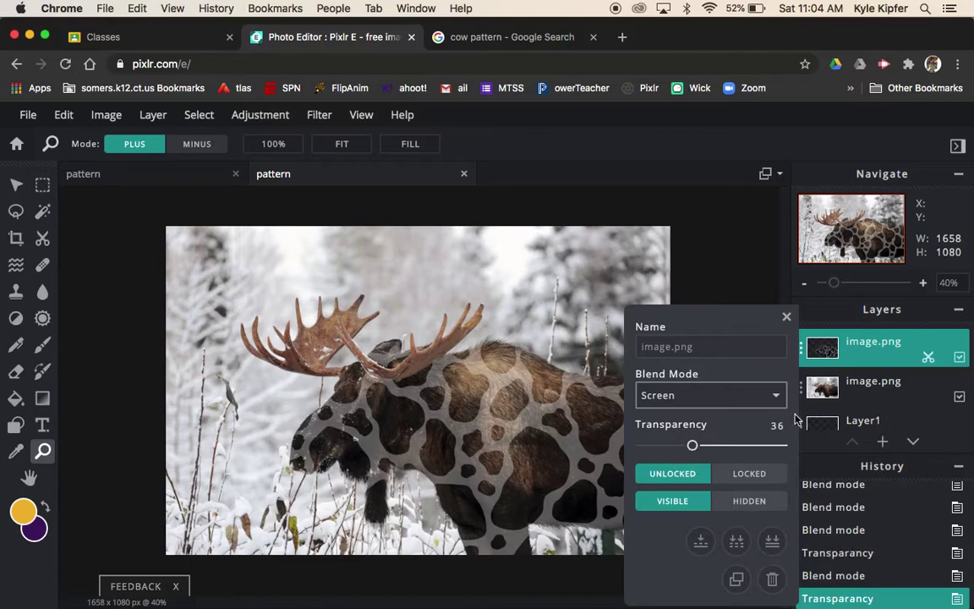
left_click(776, 395)
left_click(750, 385)
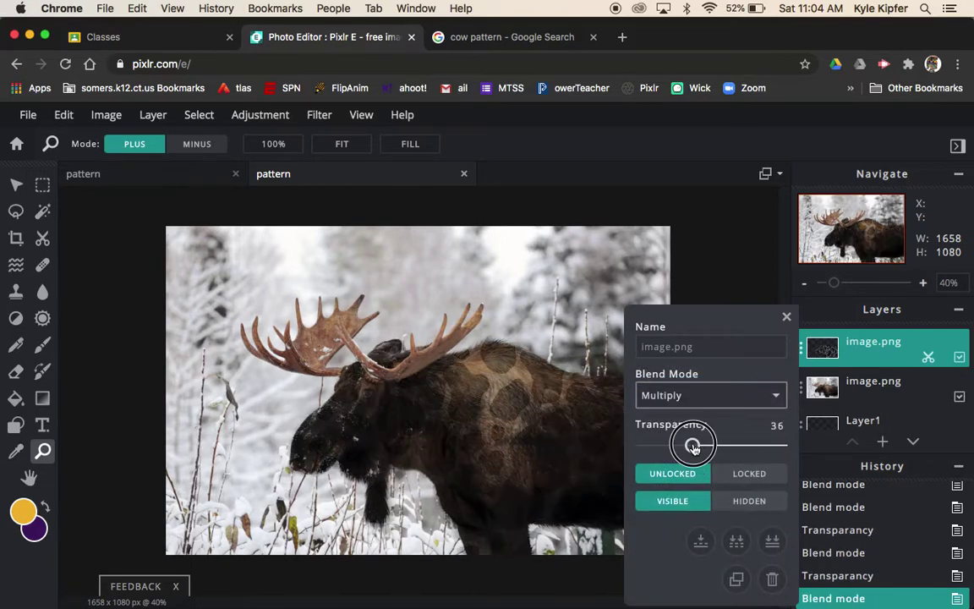
mouse_move(693, 448)
left_mouse_down()
mouse_move(743, 444)
mouse_move(702, 444)
left_mouse_up()
left_click(775, 394)
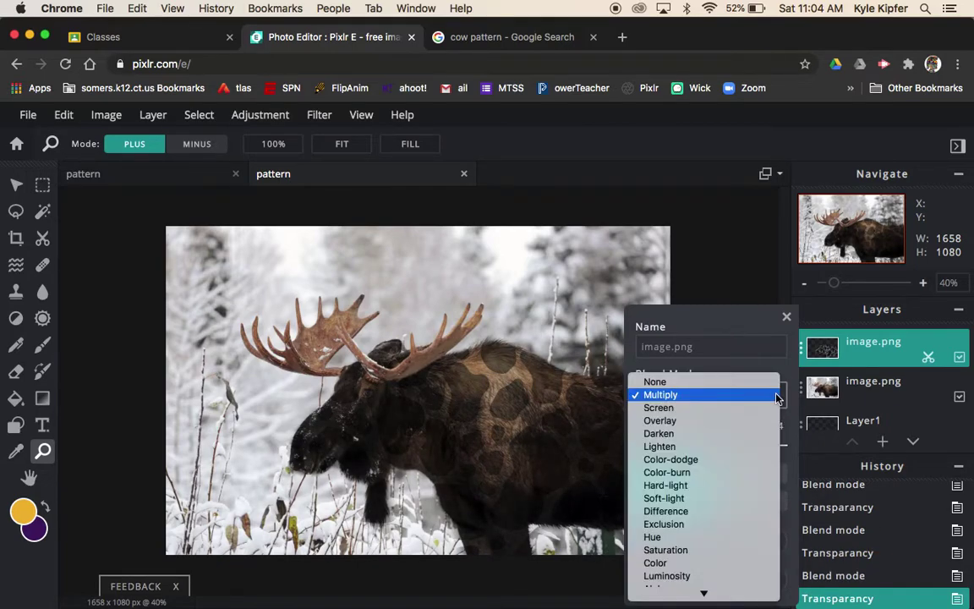
- Switch the pattern to Soft-light at transparency 86 and close the layer settings
key("Escape")
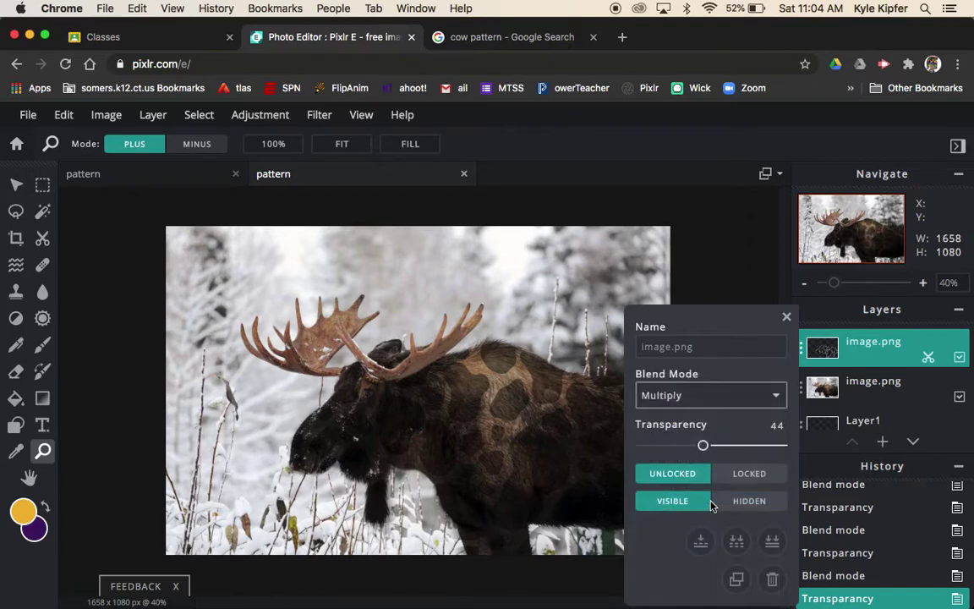
left_click(703, 446)
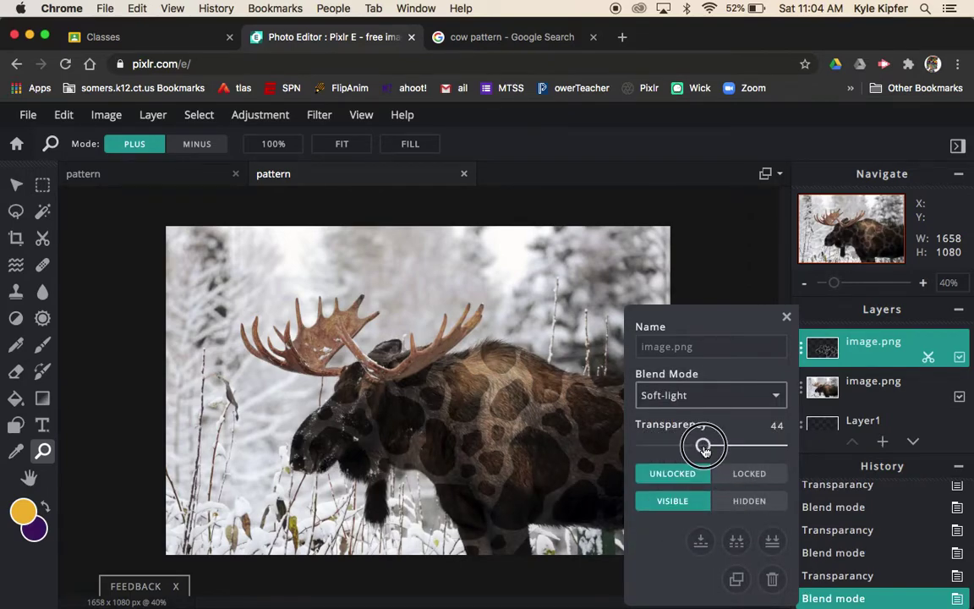
left_click_drag(703, 451, 764, 458)
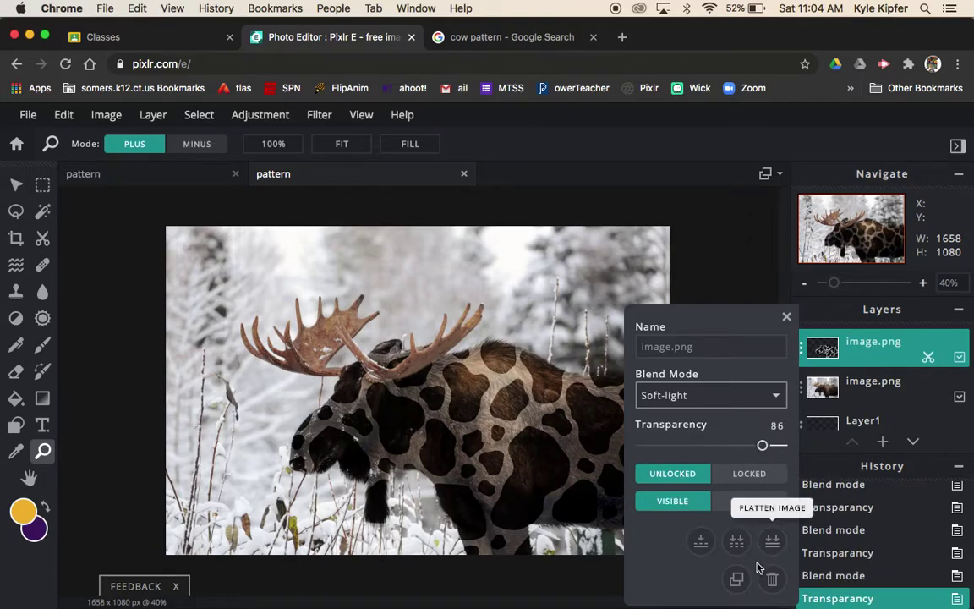
left_click(787, 317)
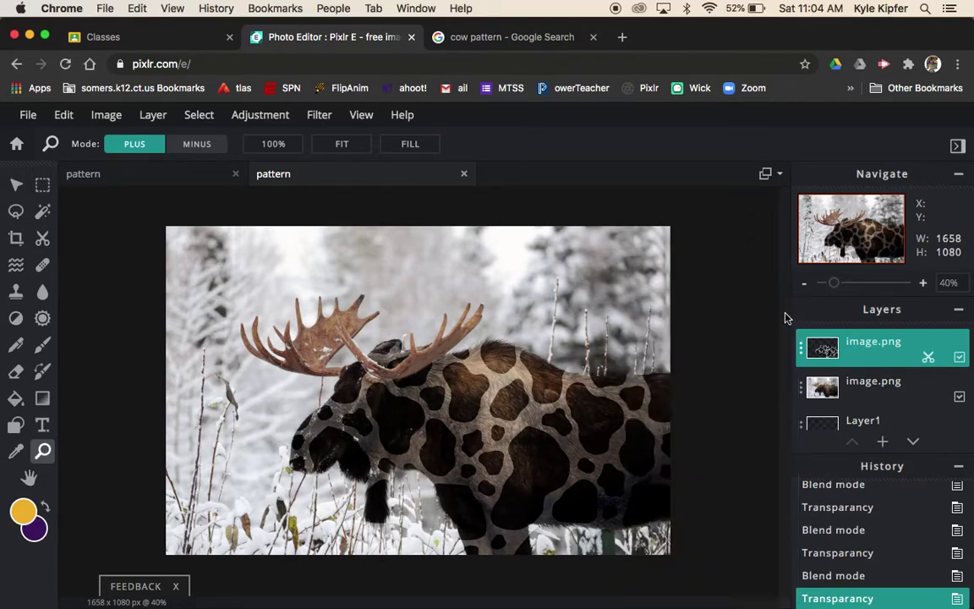
- Zoom in on the moose's head, erase the cow pattern over its eye, and dismiss the ad banner
left_click(372, 395)
left_click(354, 364)
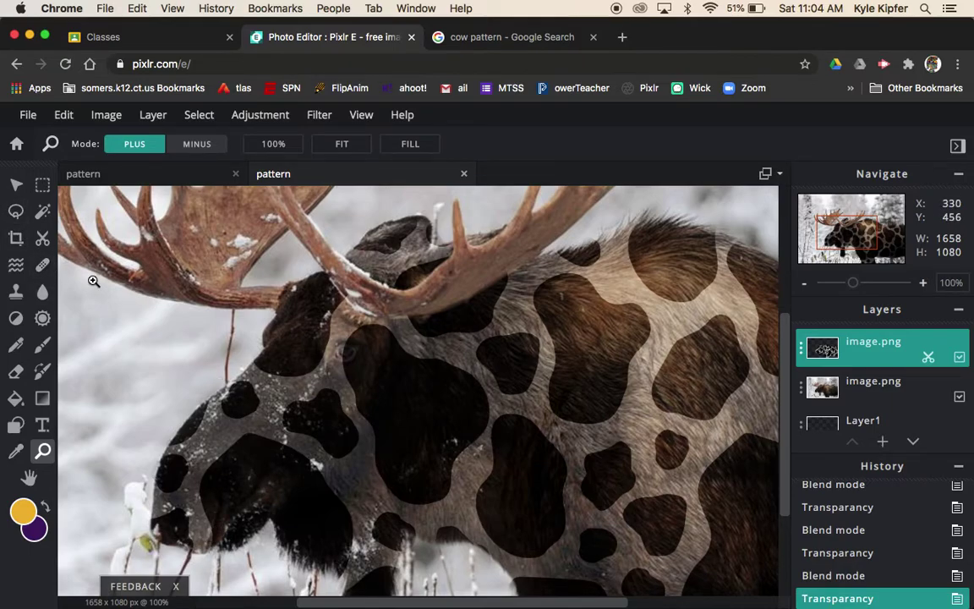
left_click(15, 371)
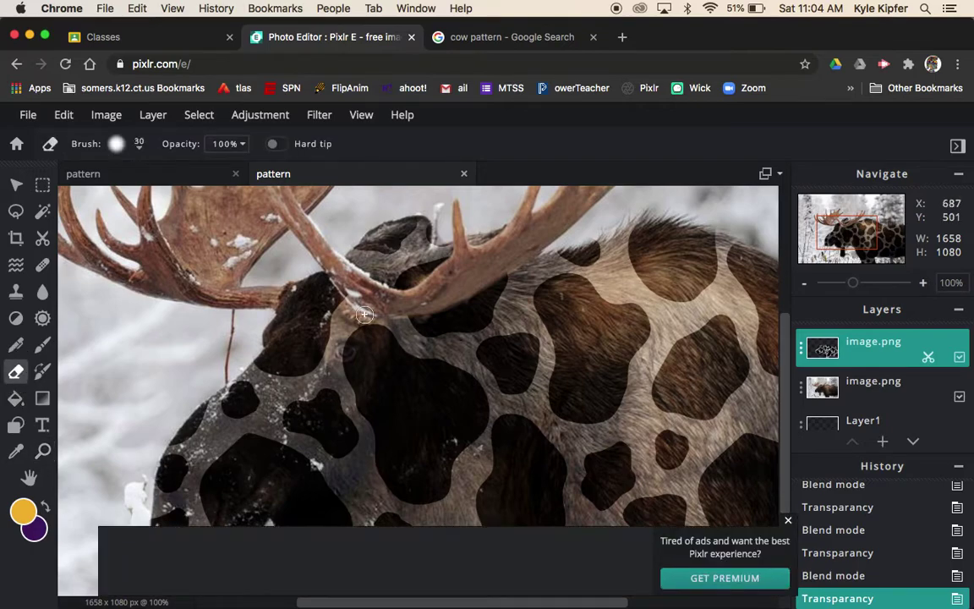
left_click_drag(350, 356, 346, 346)
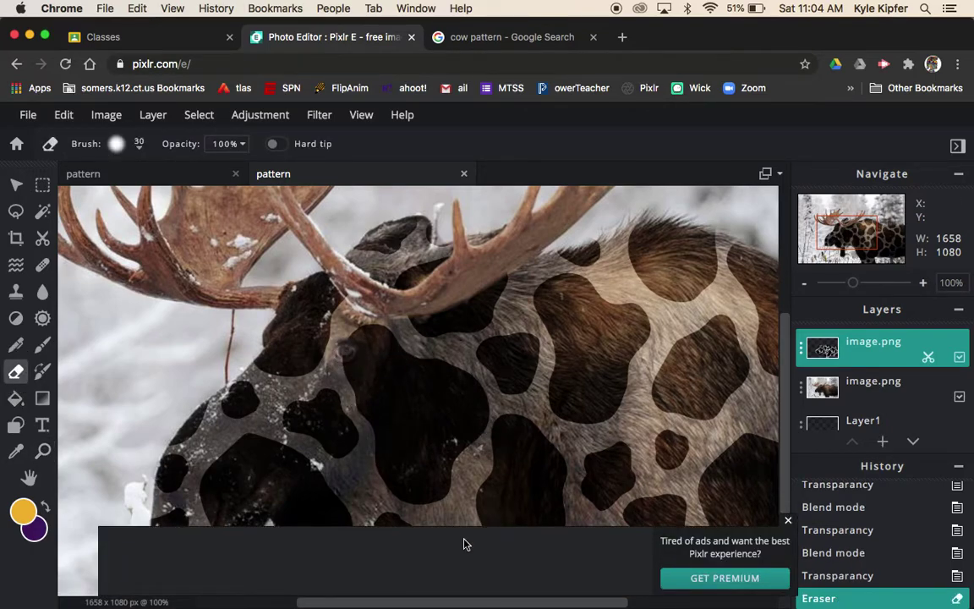
left_click(788, 522)
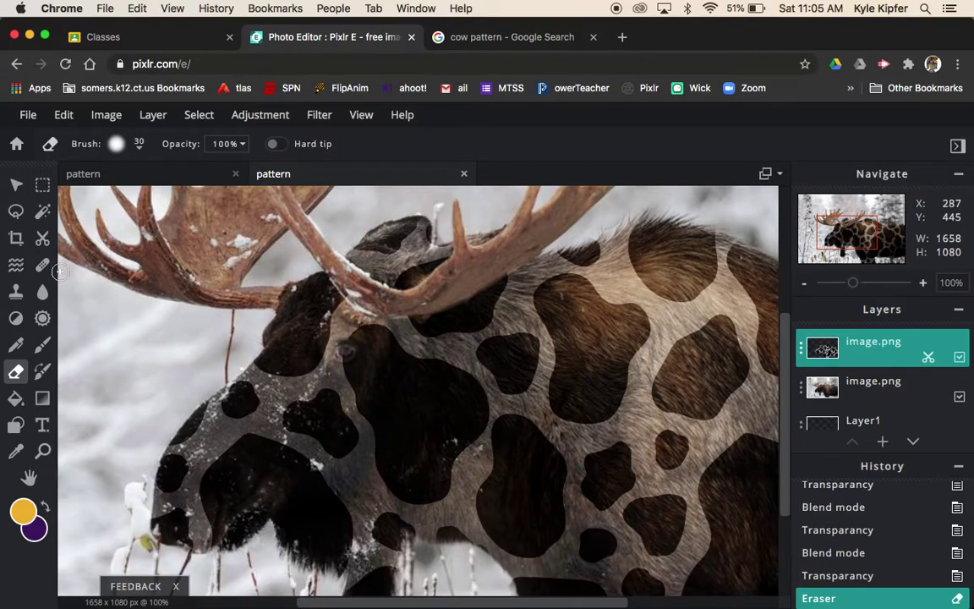
left_click(42, 451)
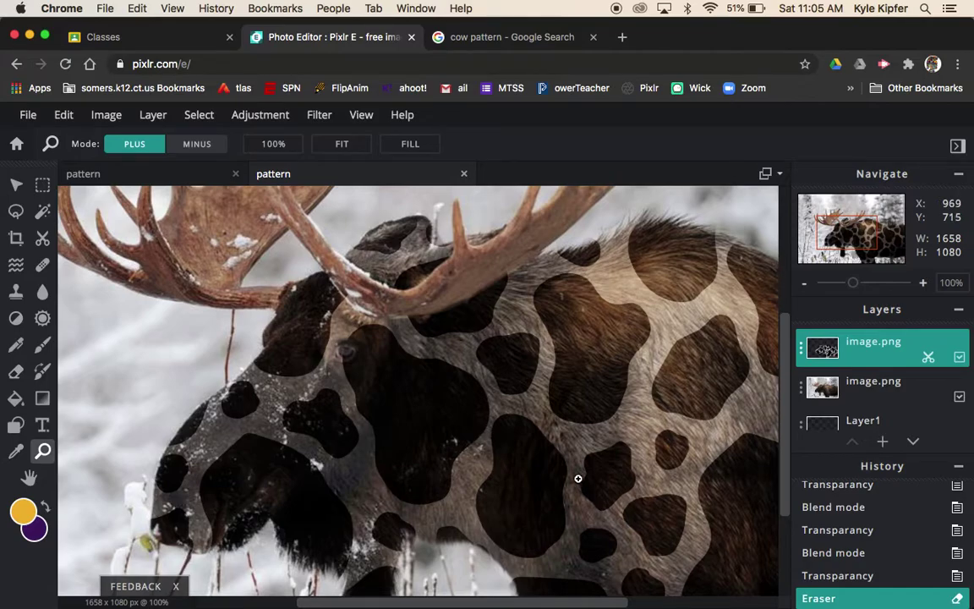
- Zoom out from 100% to 40% to view the whole spotted moose
left_click(518, 455, "alt")
left_click(518, 455, "alt")
left_click(518, 455, "alt")
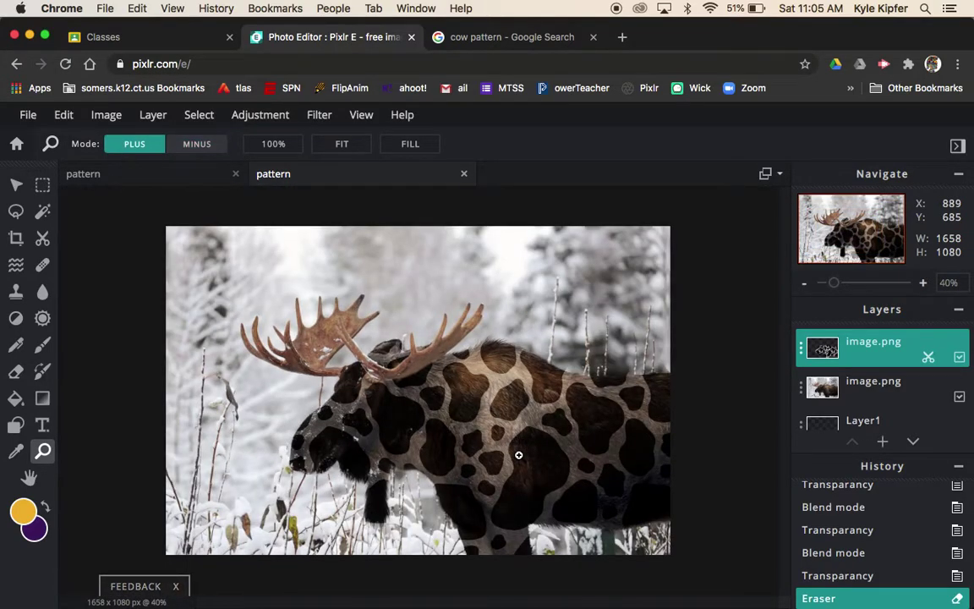